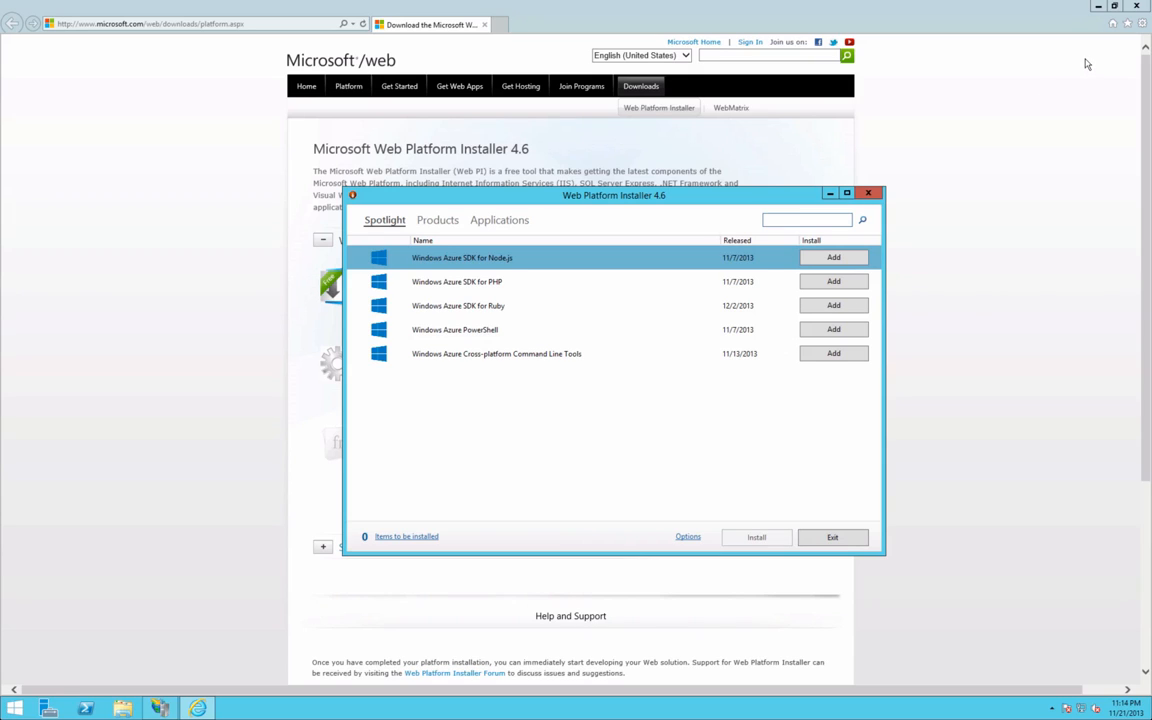
Step: Move the installer window lower and close the Internet Explorer download page
left_click_drag(638, 190, 744, 226)
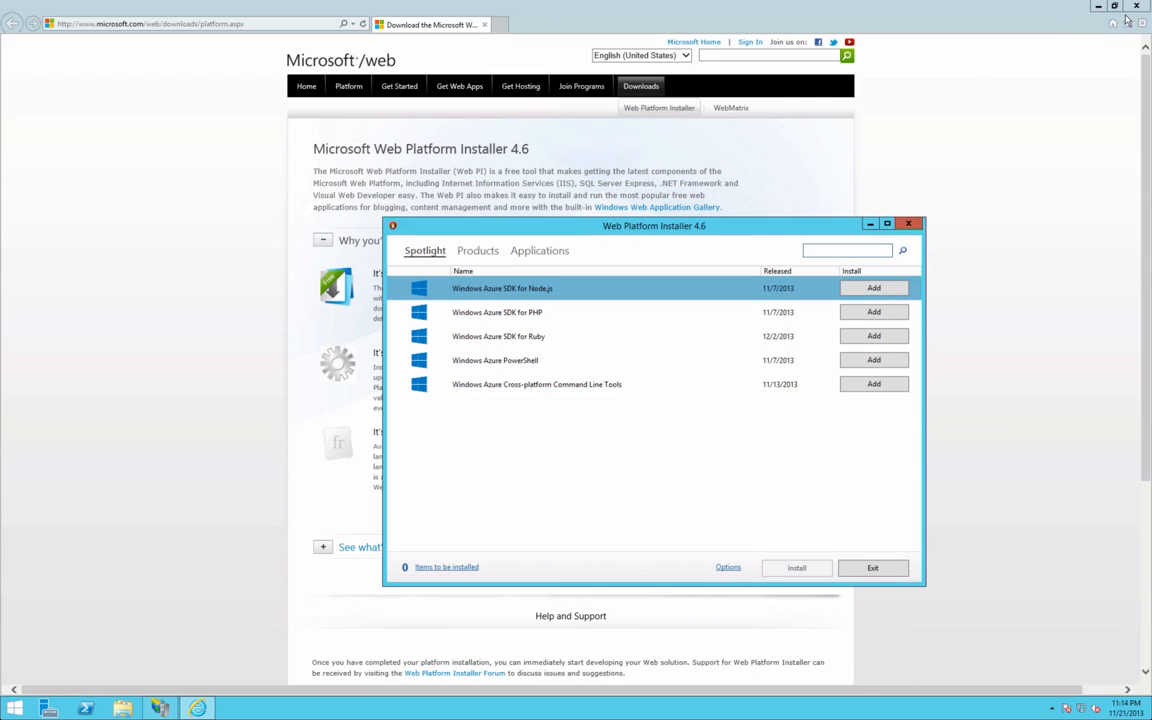
left_click(1136, 6)
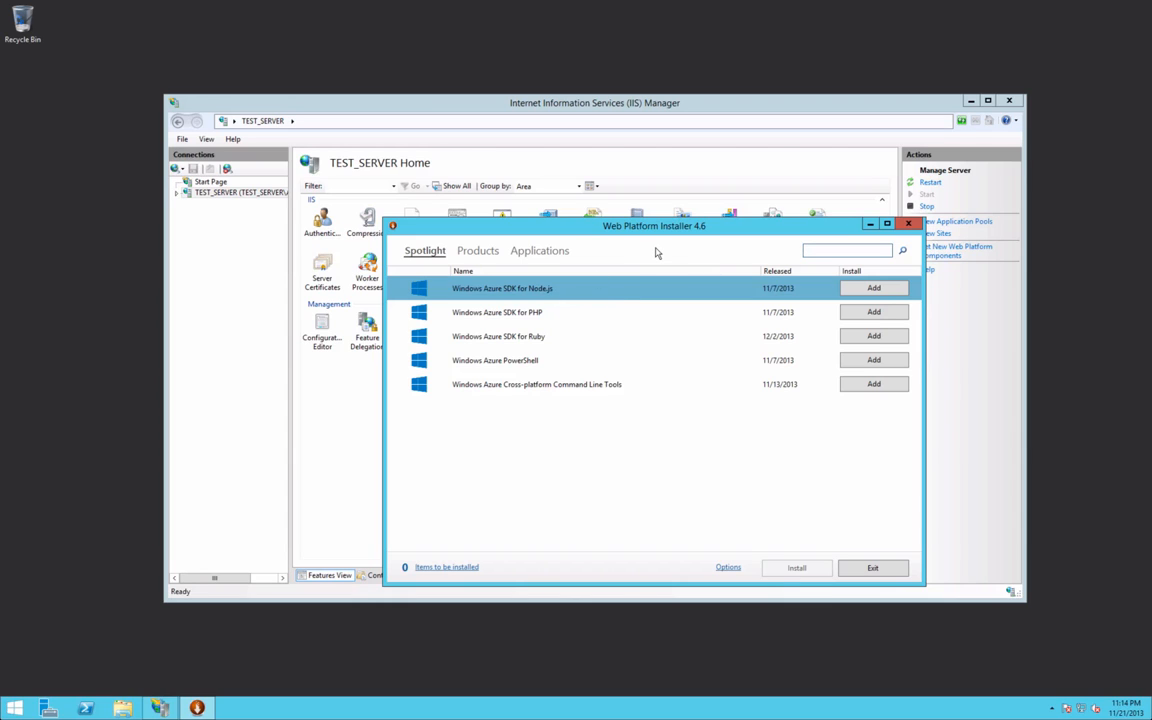
Step: Search the catalogue for 'wordpress', add WordPress to the install queue, then switch to Server Manager
type("wordpress")
key("Return")
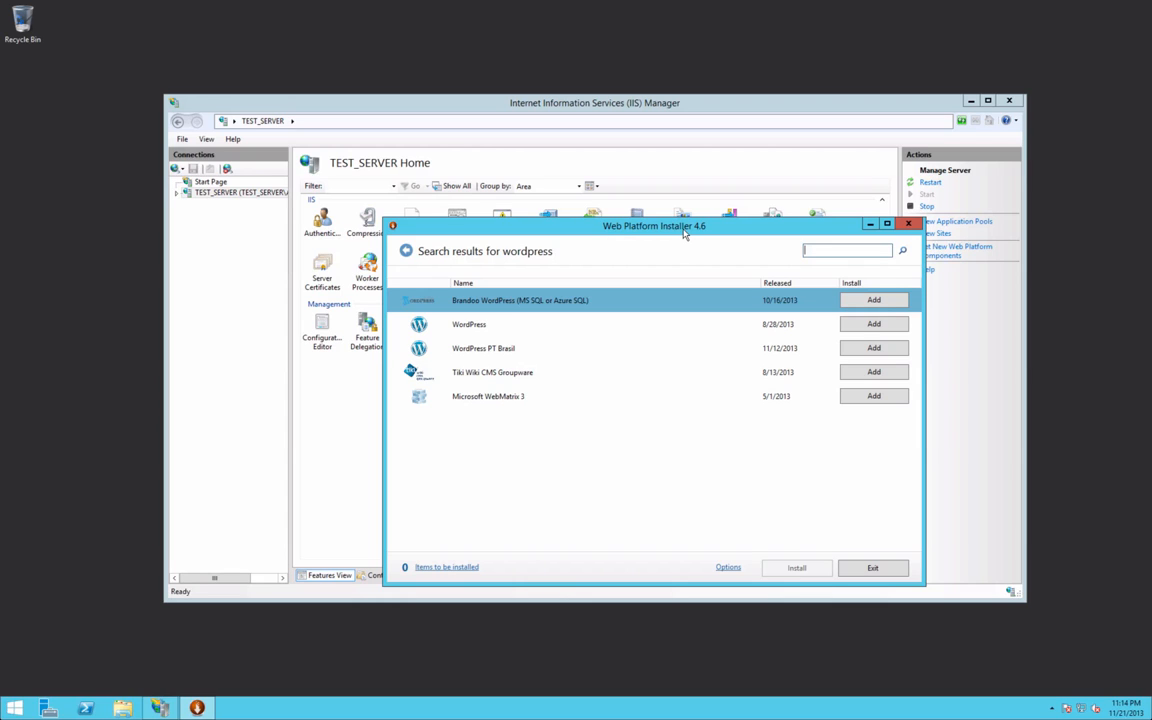
left_click(603, 324)
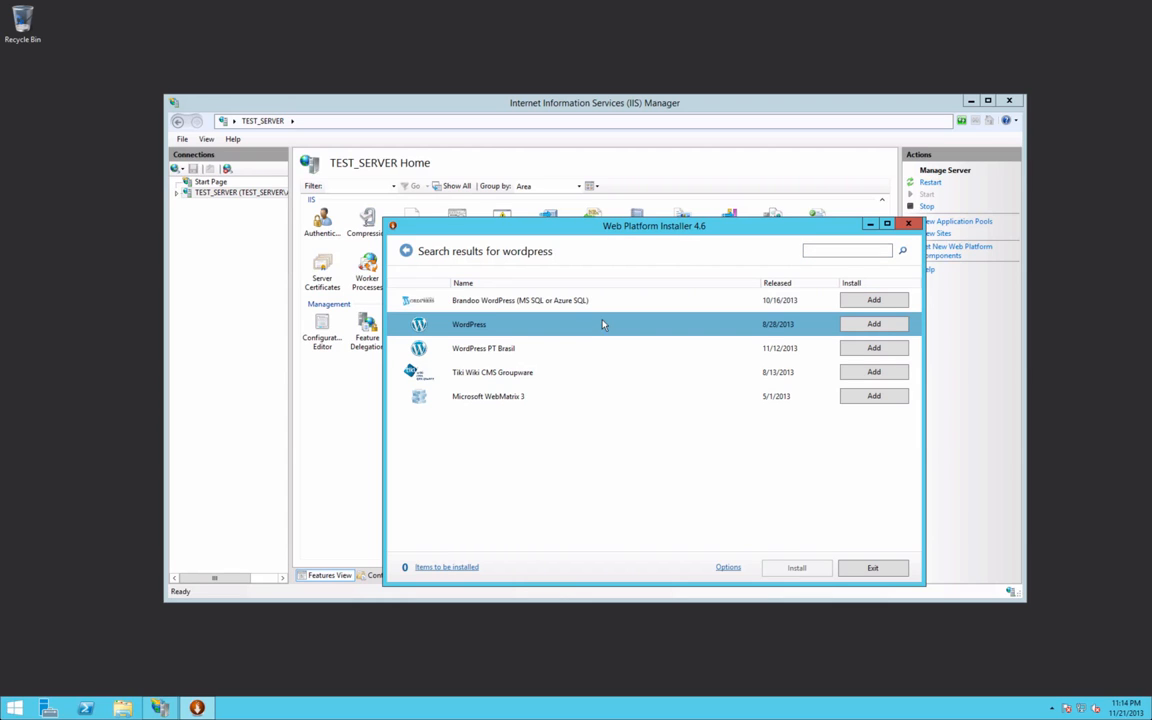
left_click(876, 325)
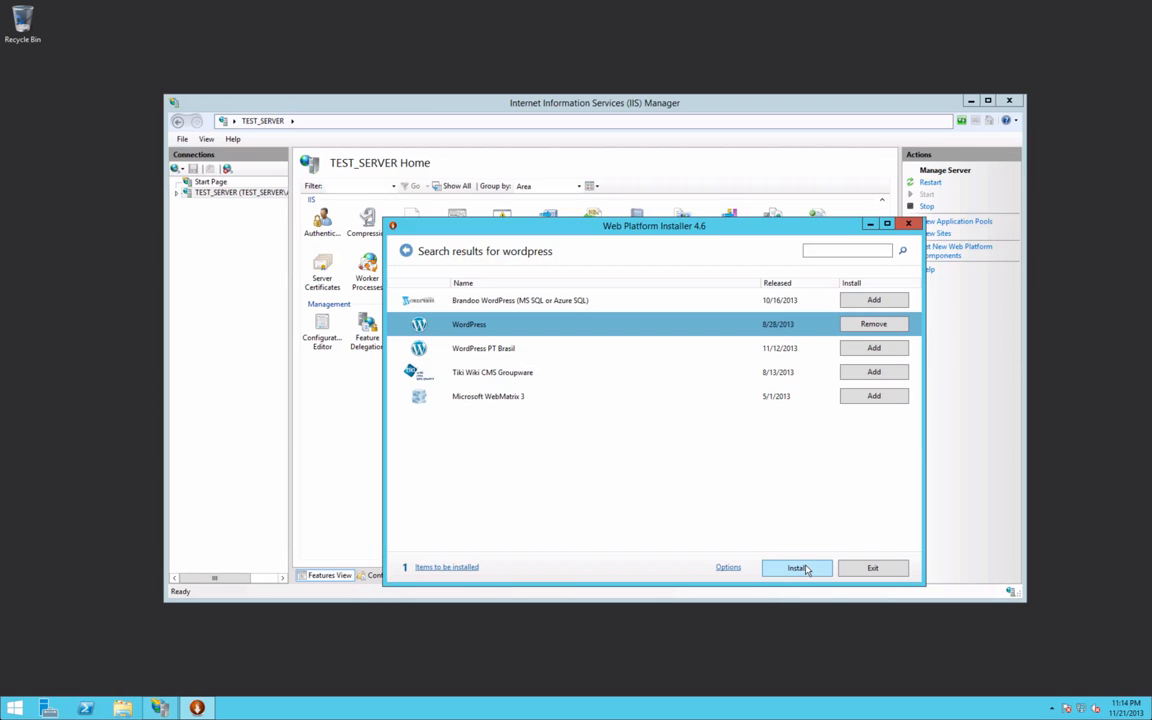
left_click(48, 708)
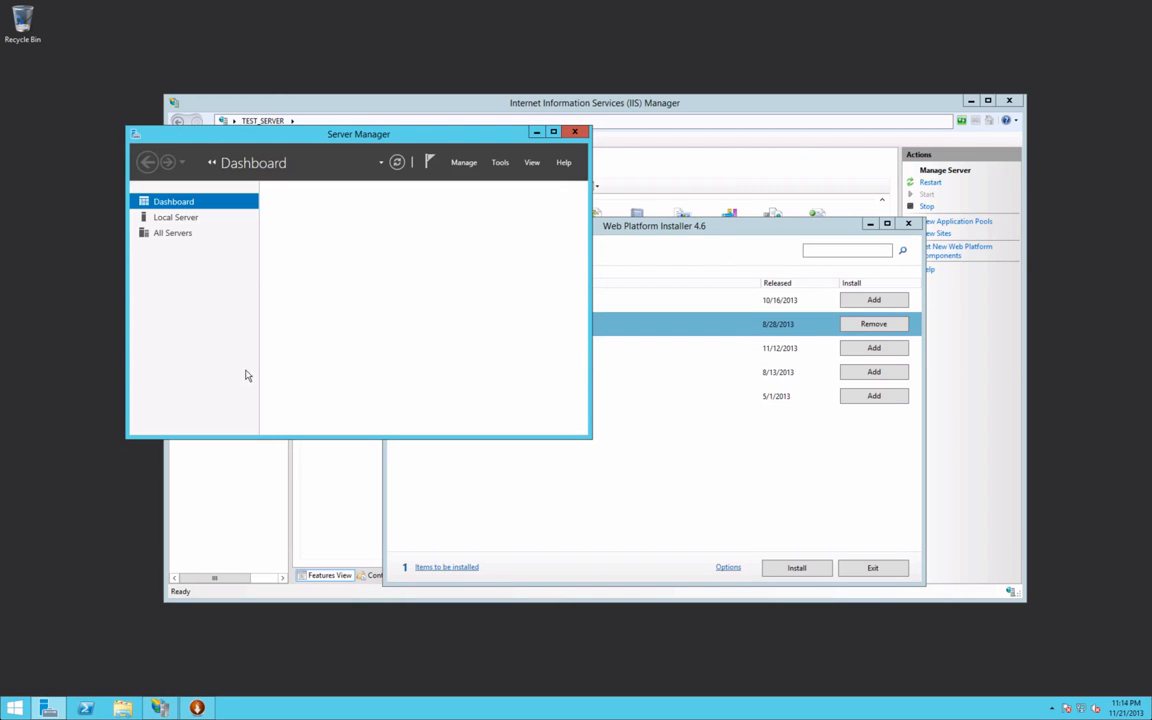
Step: Review the Local Server properties in a maximized Server Manager, then minimize it
left_click(172, 217)
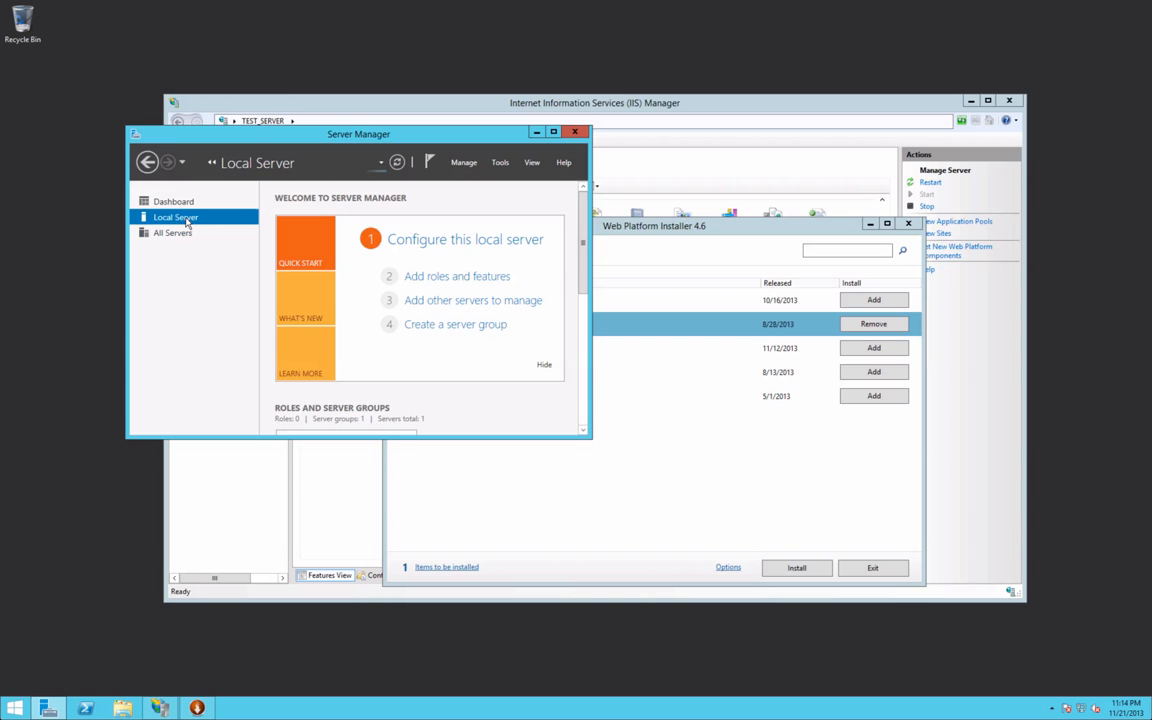
left_click(554, 133)
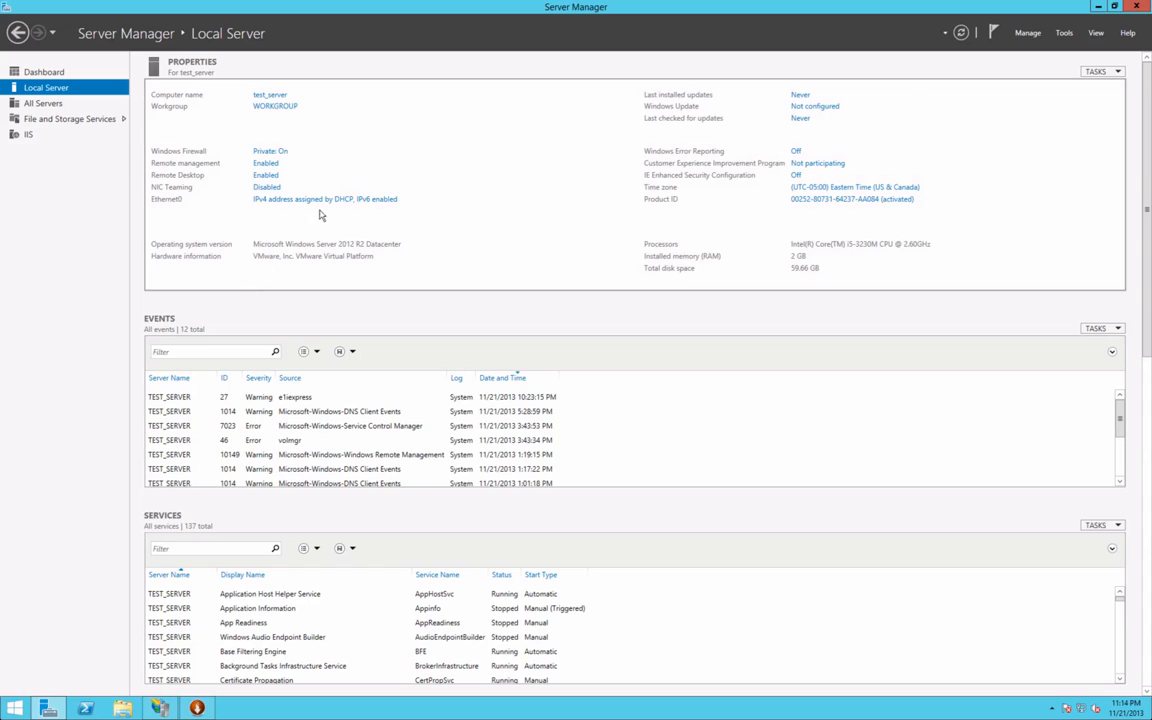
left_click(1097, 7)
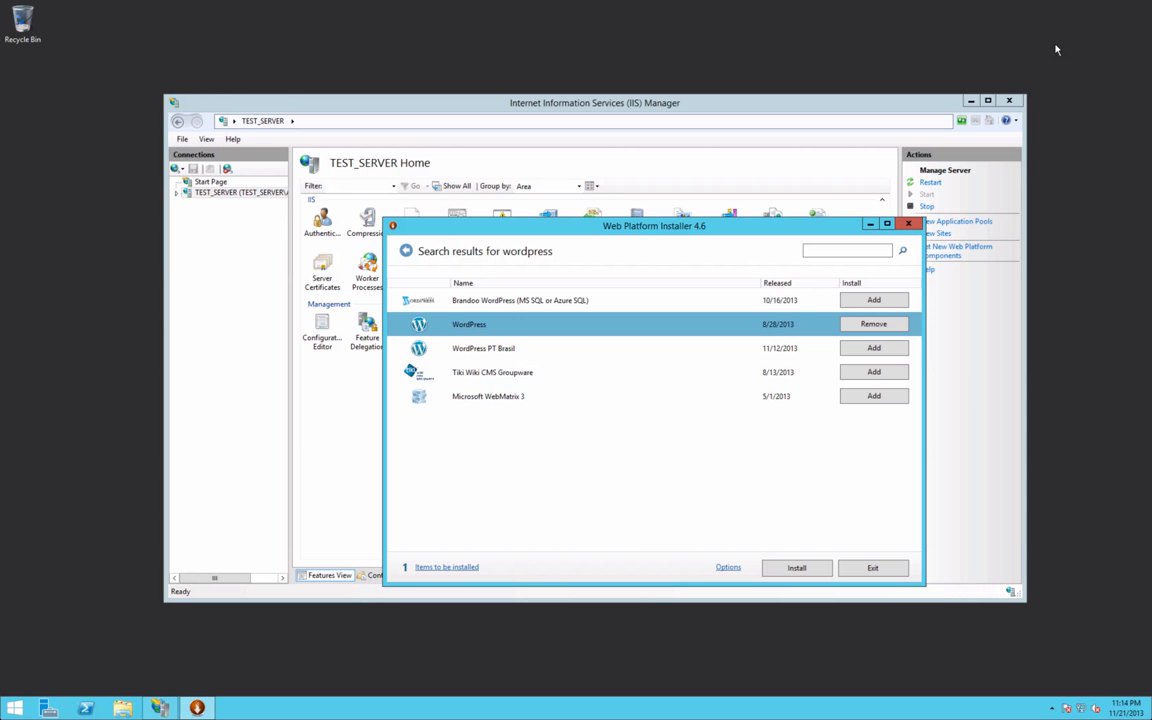
Step: Run ipconfig in PowerShell to find the server's IPv4 address 10.112.43.186
left_click(85, 707)
type("ipc")
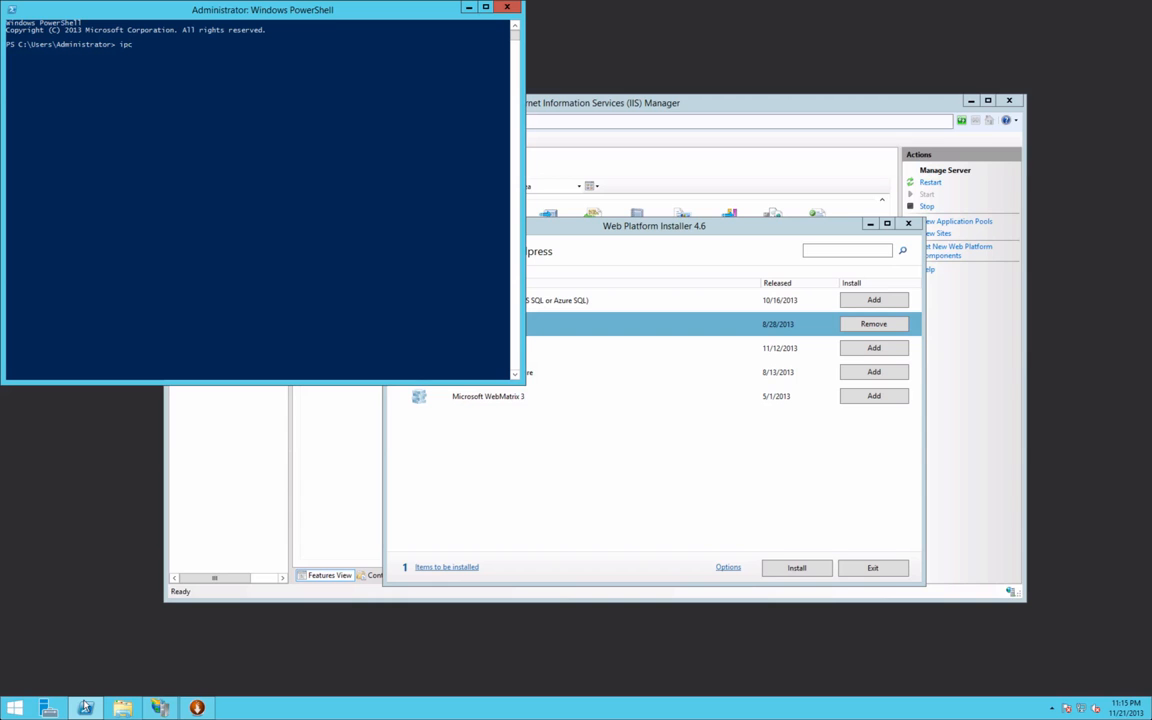
type("onfig")
key("Return")
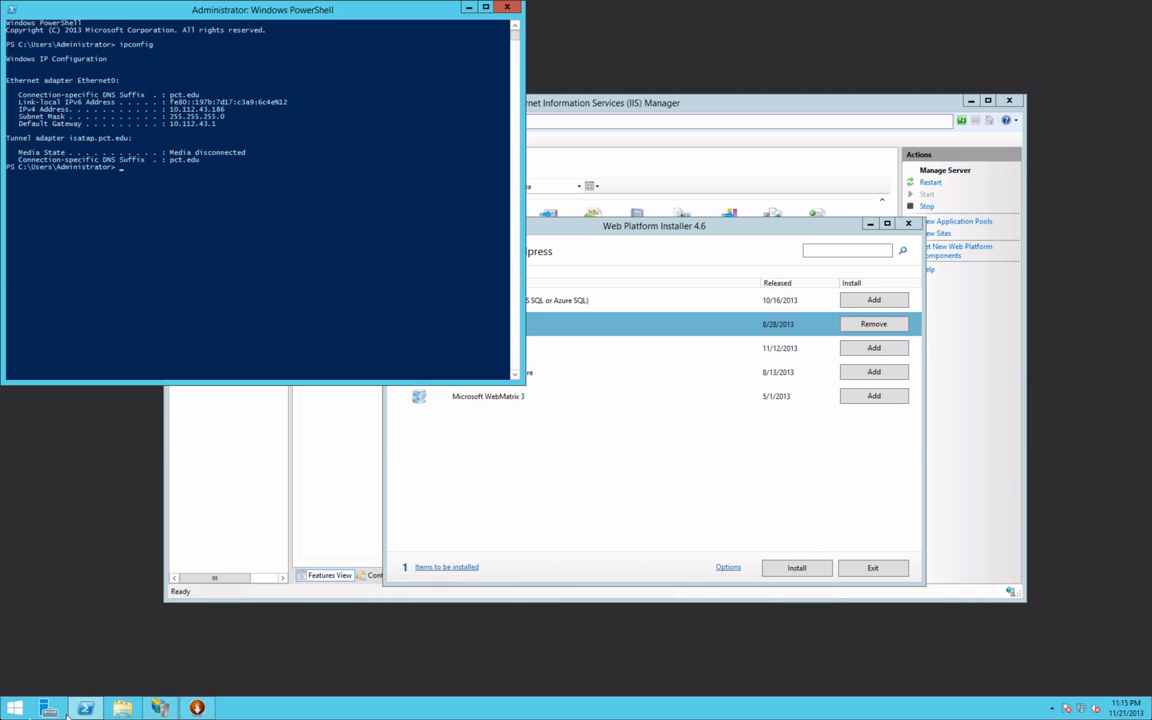
left_click(4, 712)
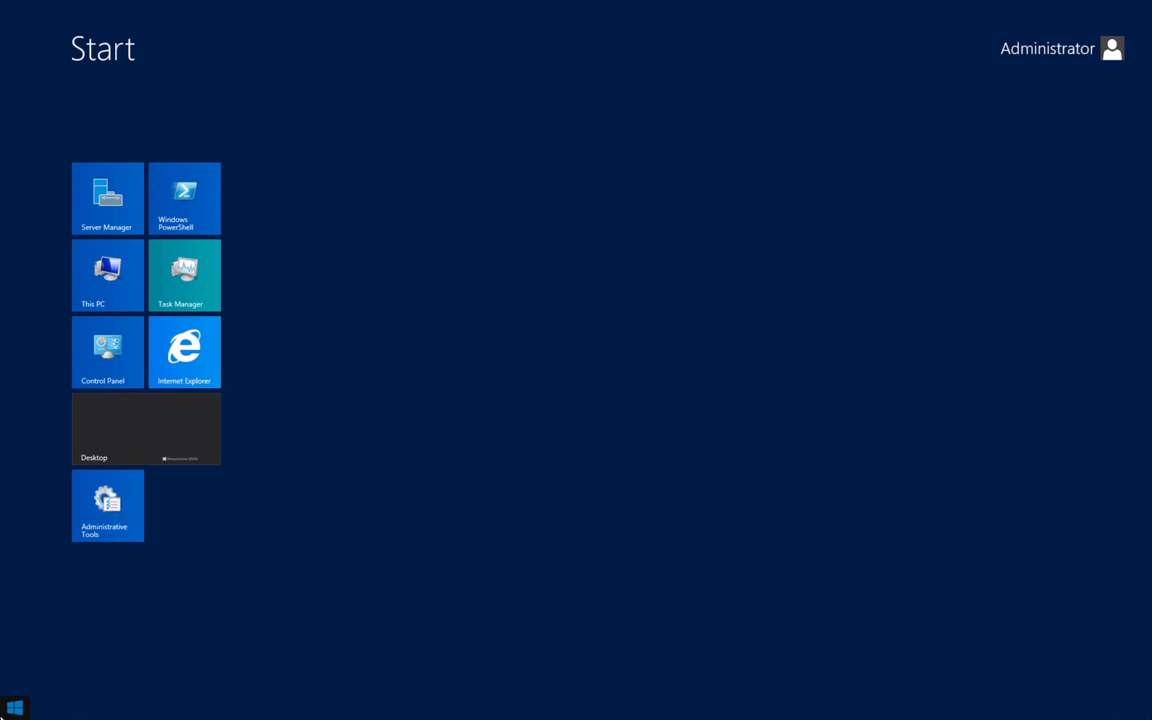
left_click(190, 350)
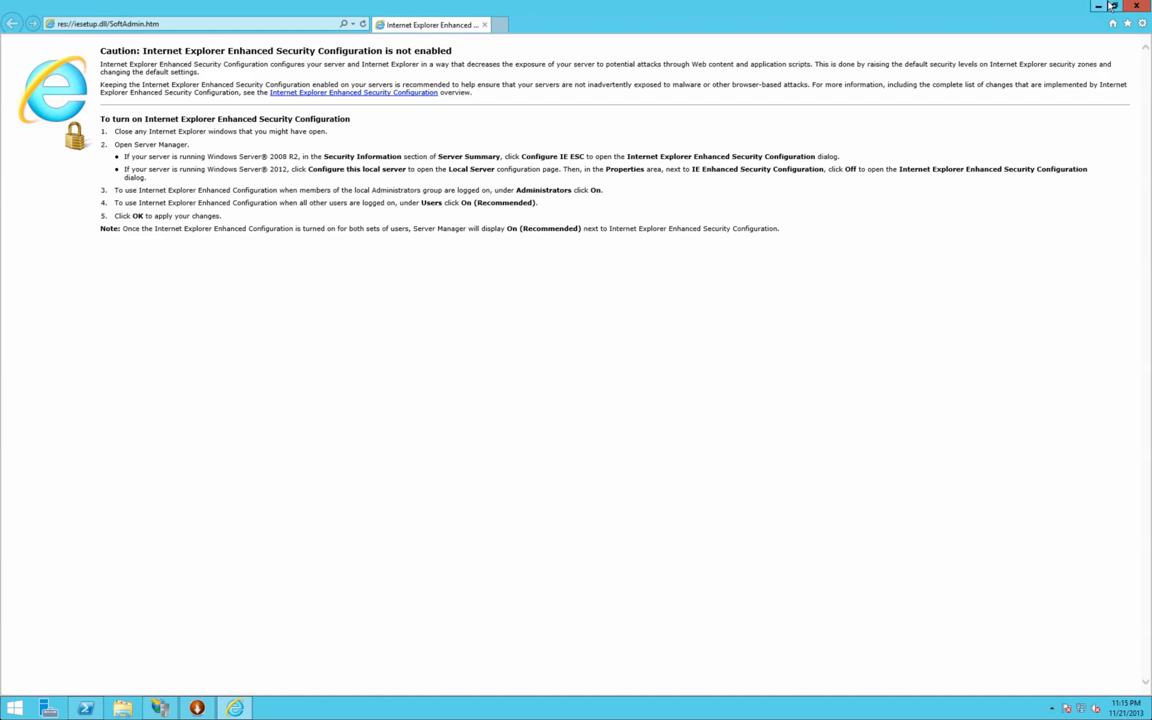
double_click(995, 6)
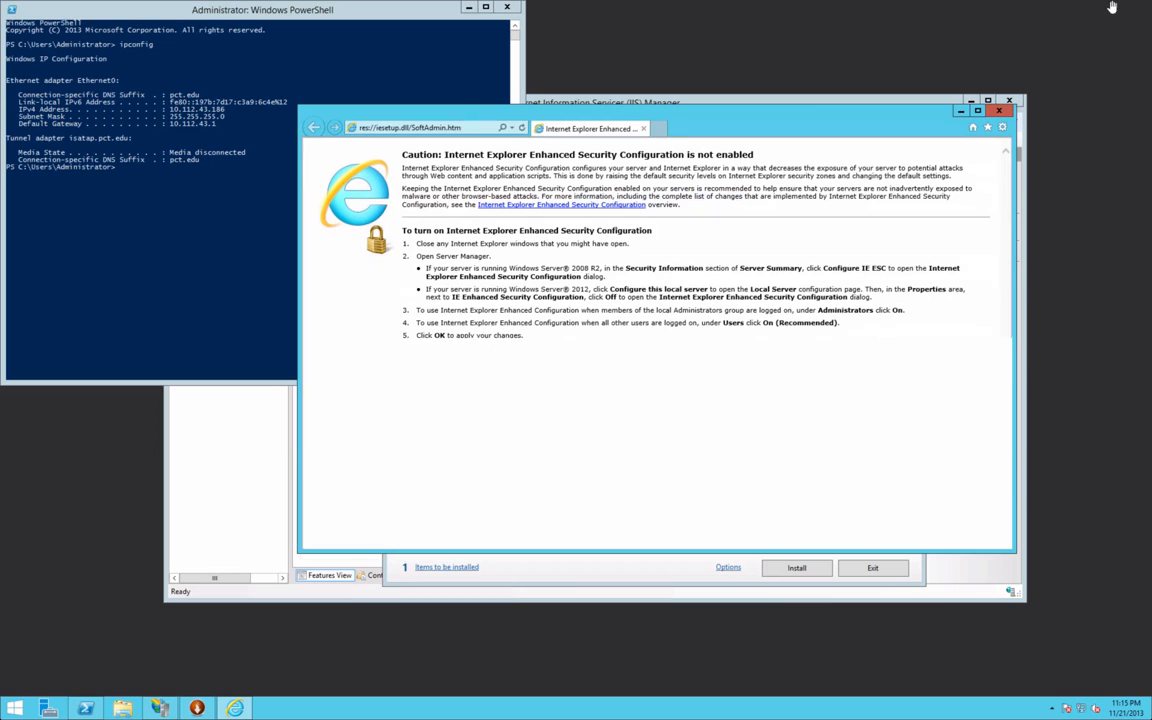
left_click(400, 128)
type("10.112.43.186/")
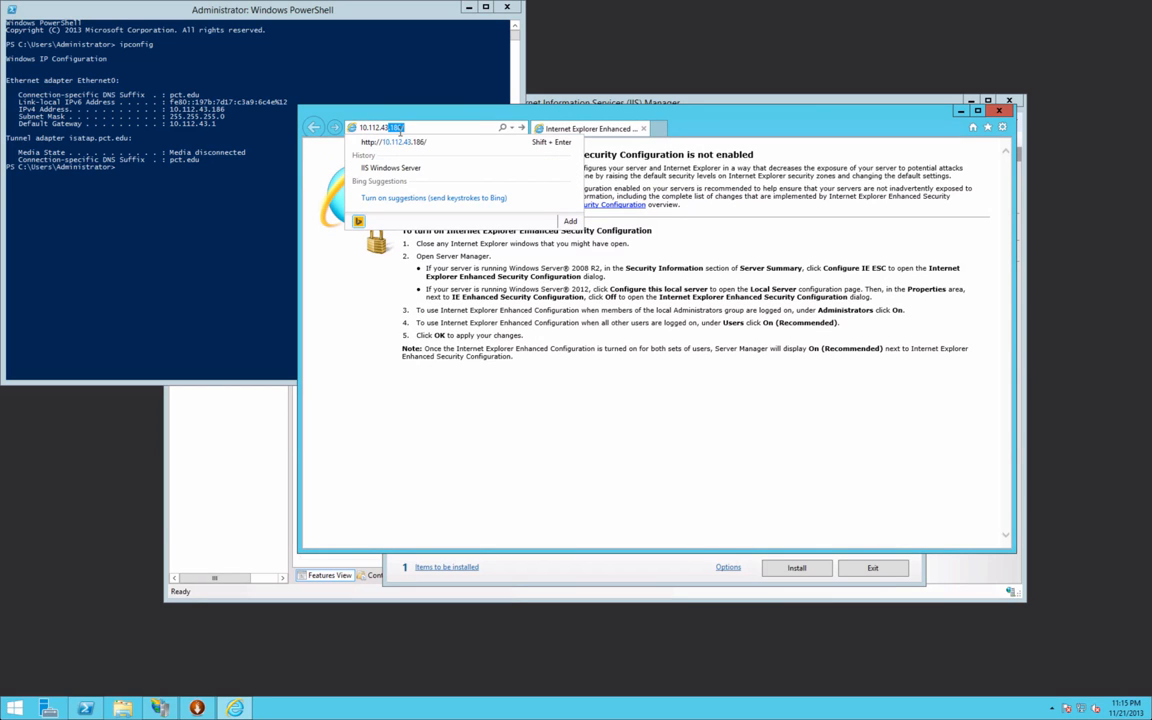
left_click(471, 170)
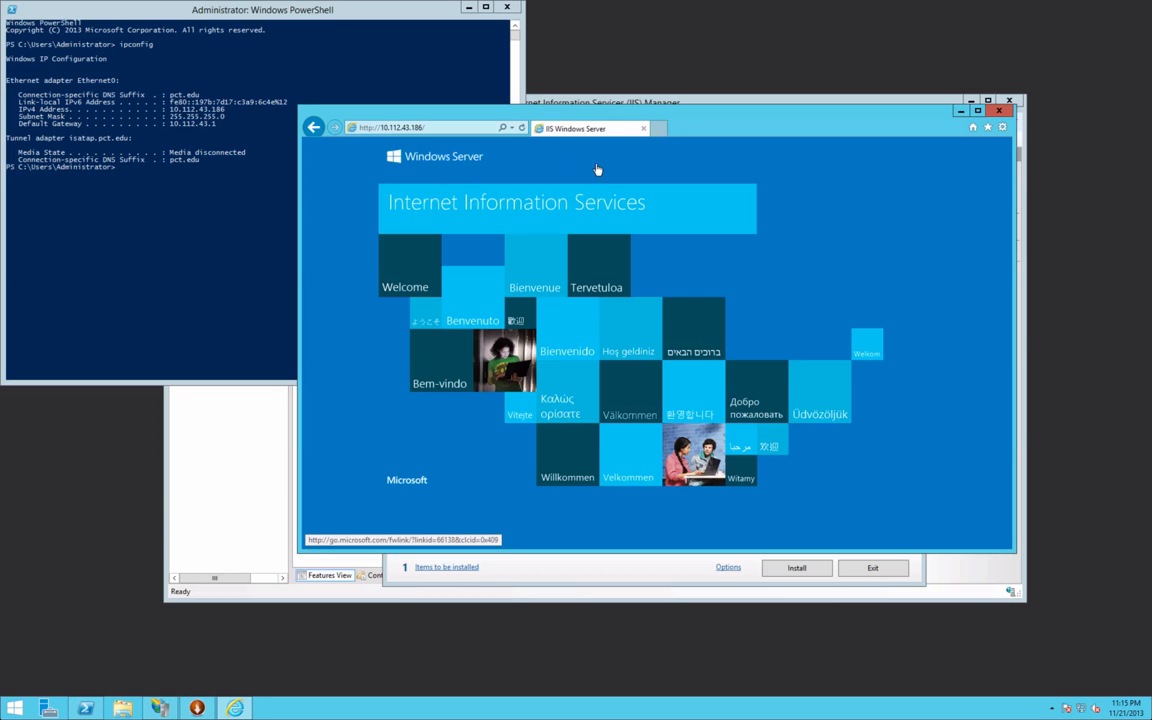
left_click(467, 8)
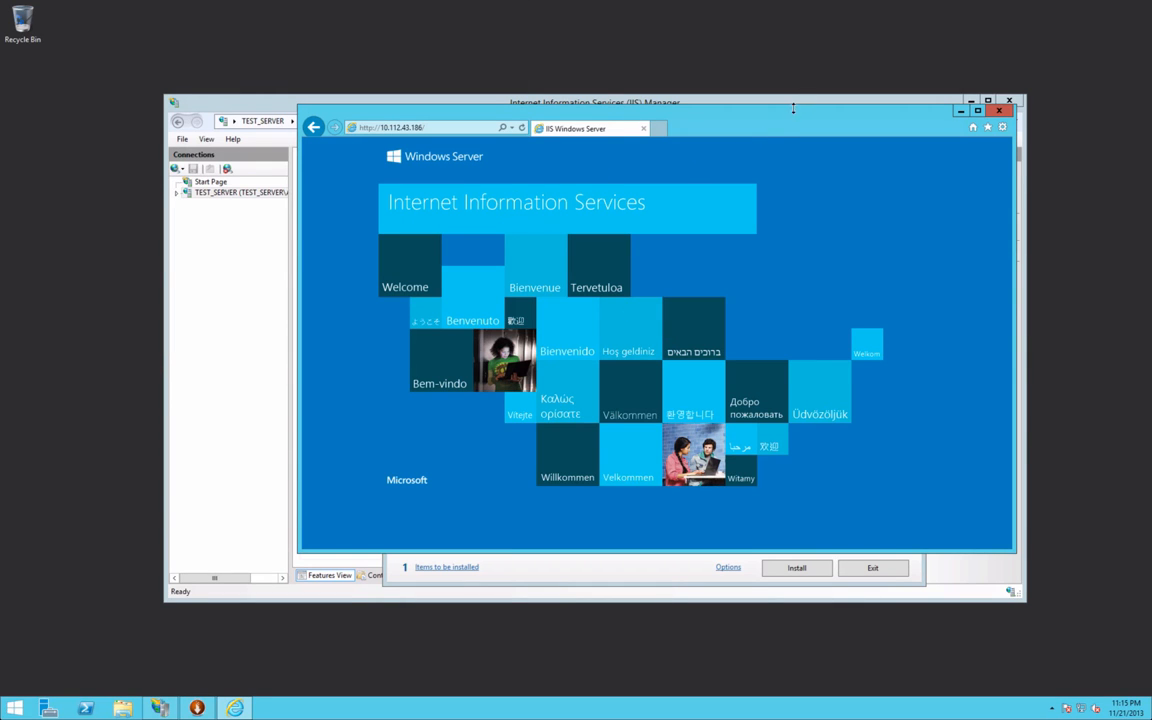
left_click_drag(787, 121, 753, 176)
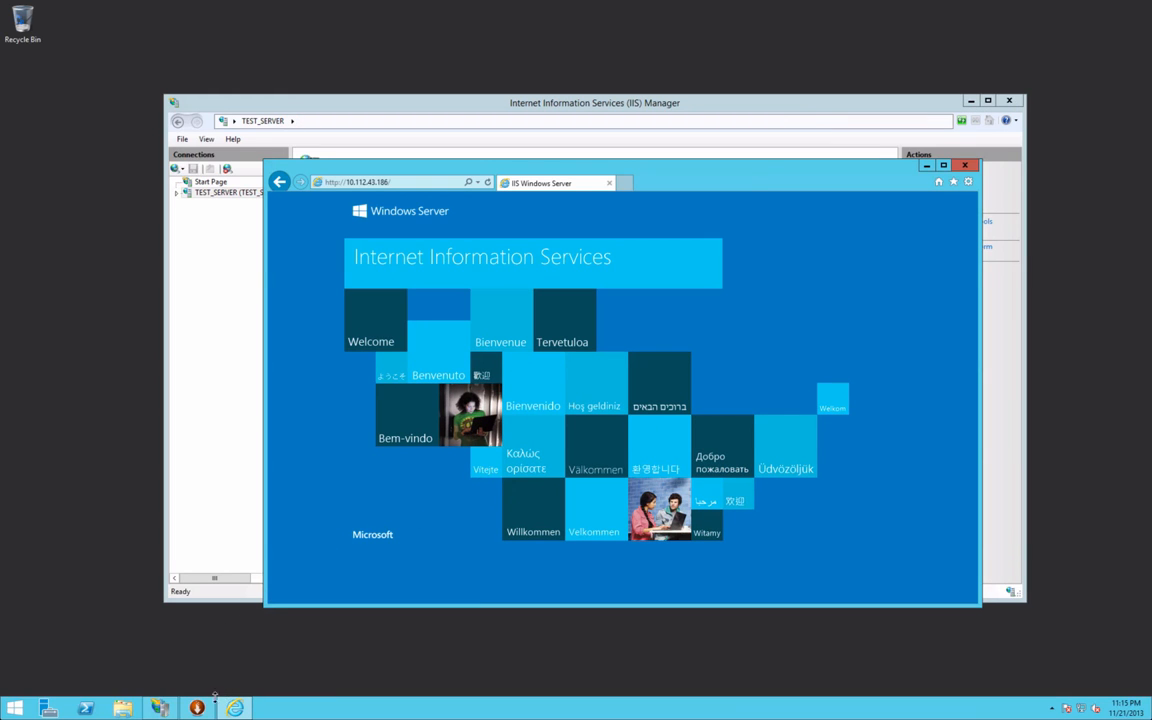
Step: Bring the installer forward and start installing the queued WordPress
left_click(197, 708)
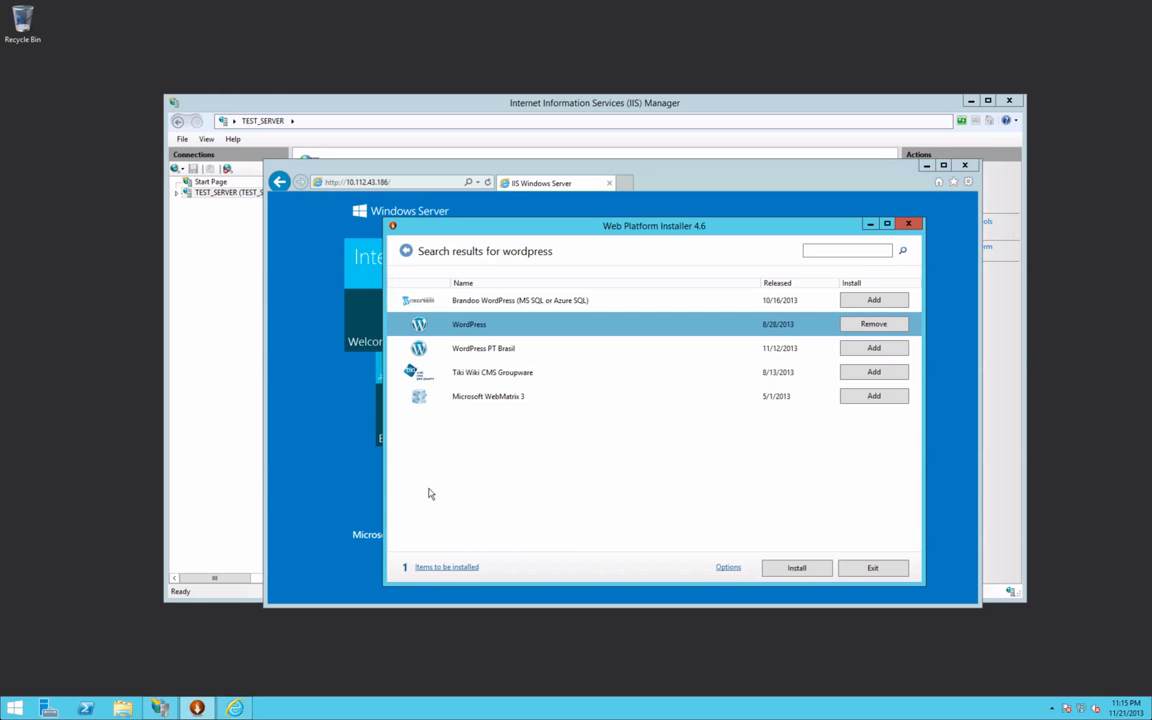
left_click(787, 566)
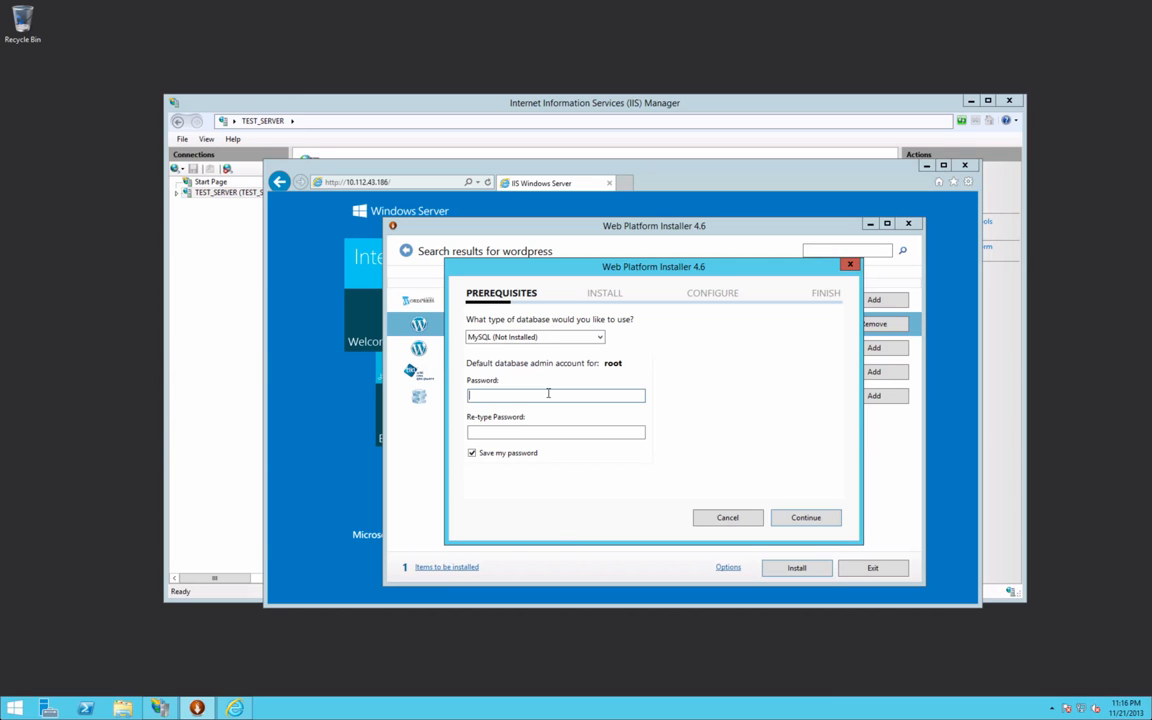
Step: Keep MySQL as the database, enter and confirm the root password, and accept the license terms
left_click(535, 337)
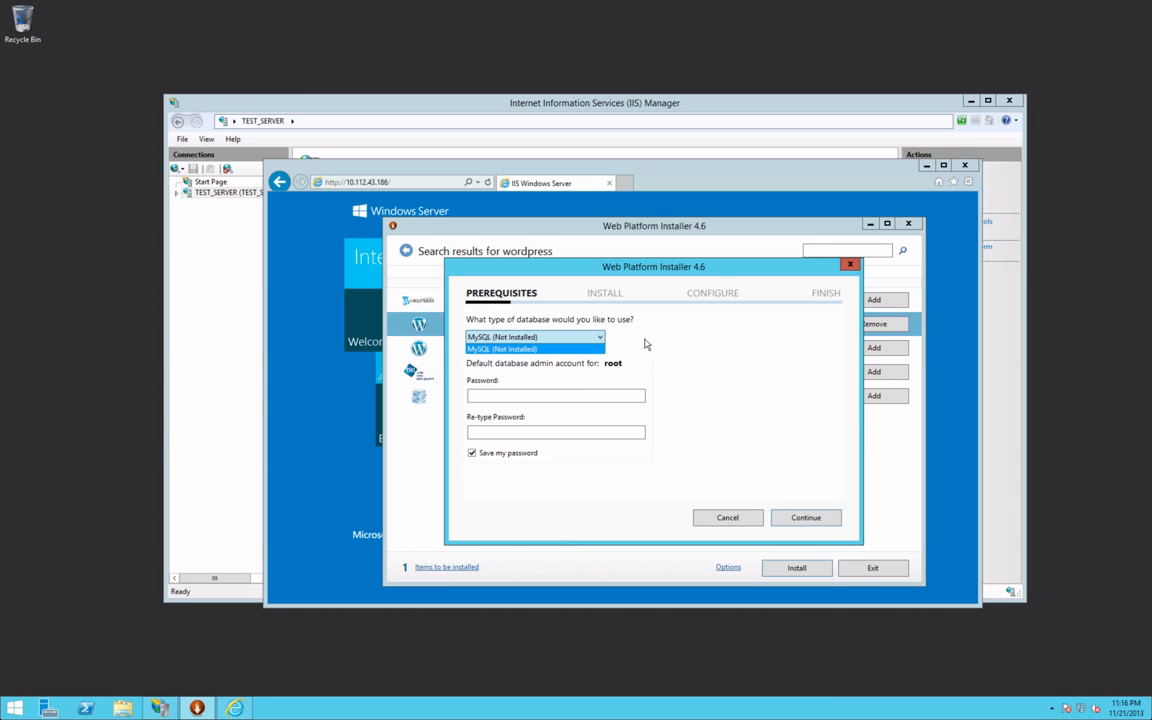
left_click(628, 396)
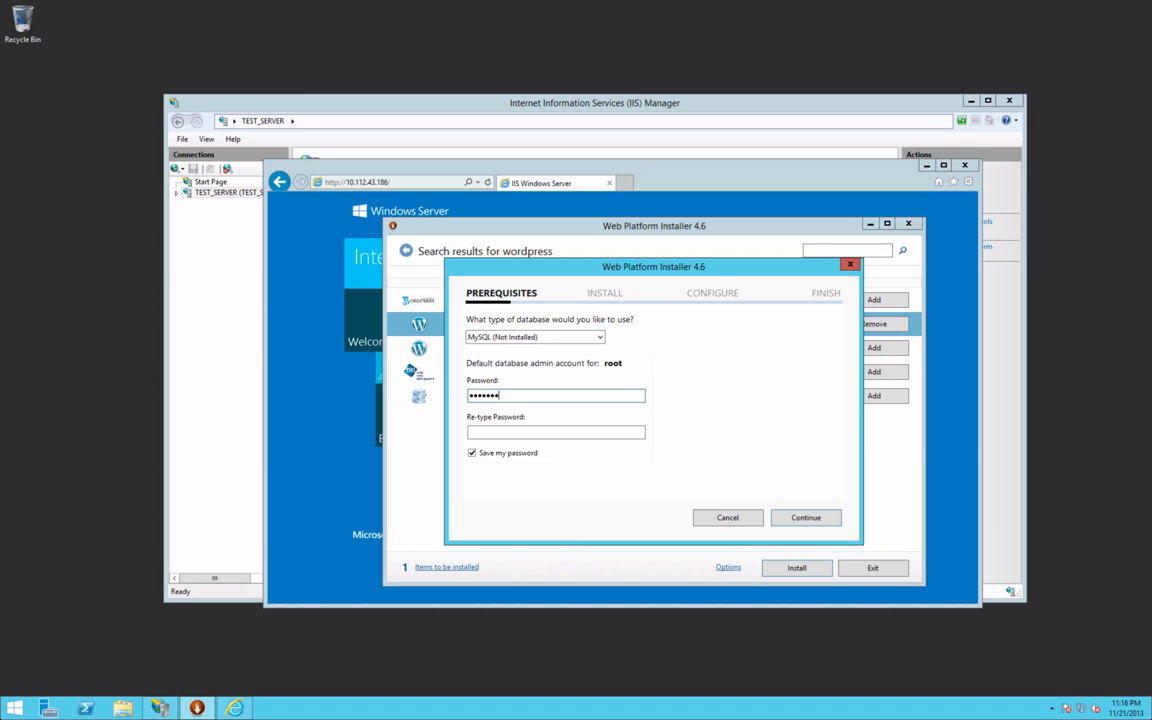
type("*")
key("Tab")
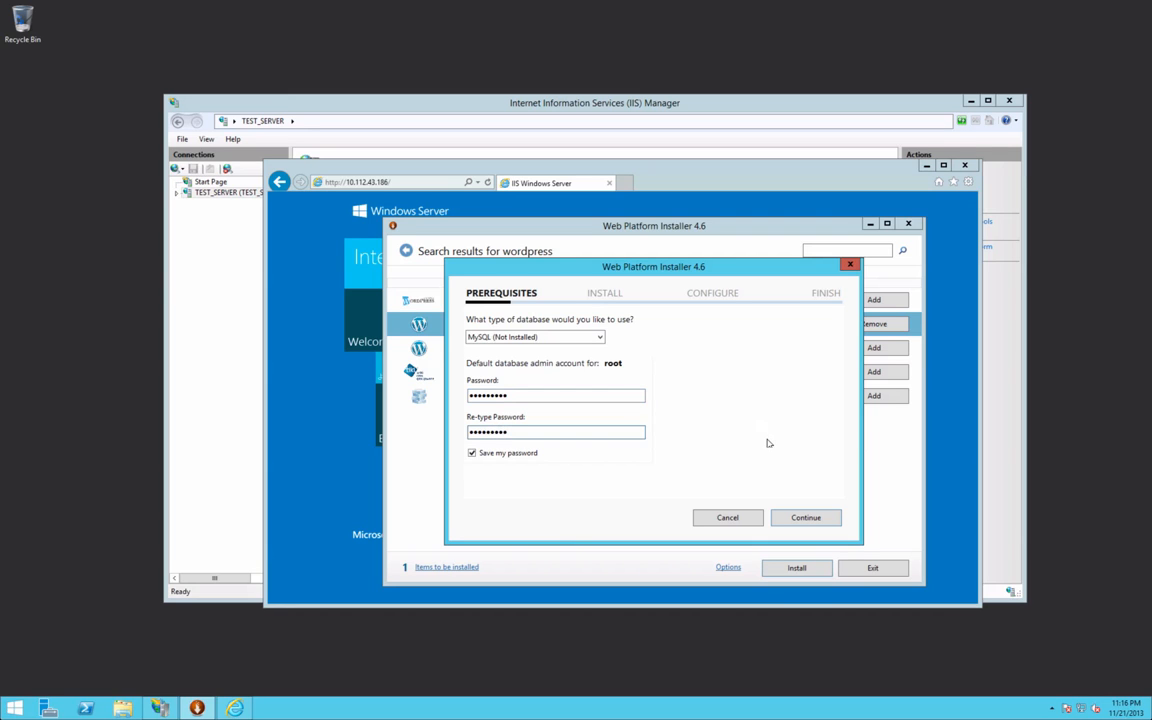
left_click(804, 516)
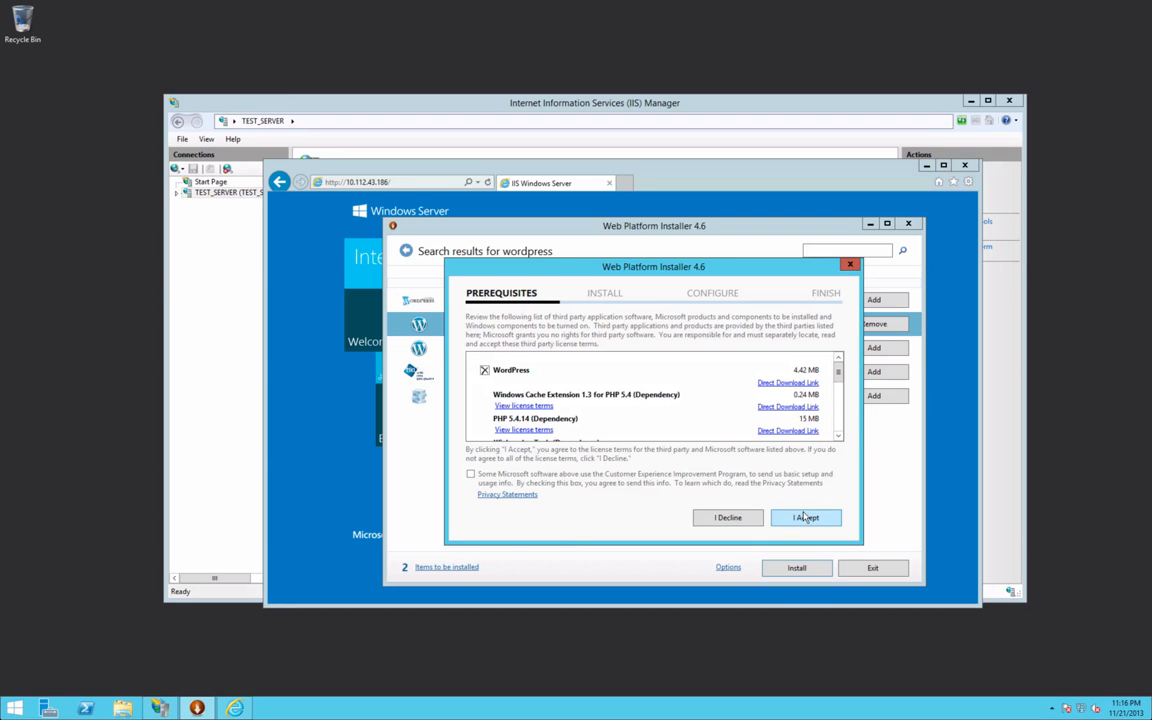
left_click(805, 517)
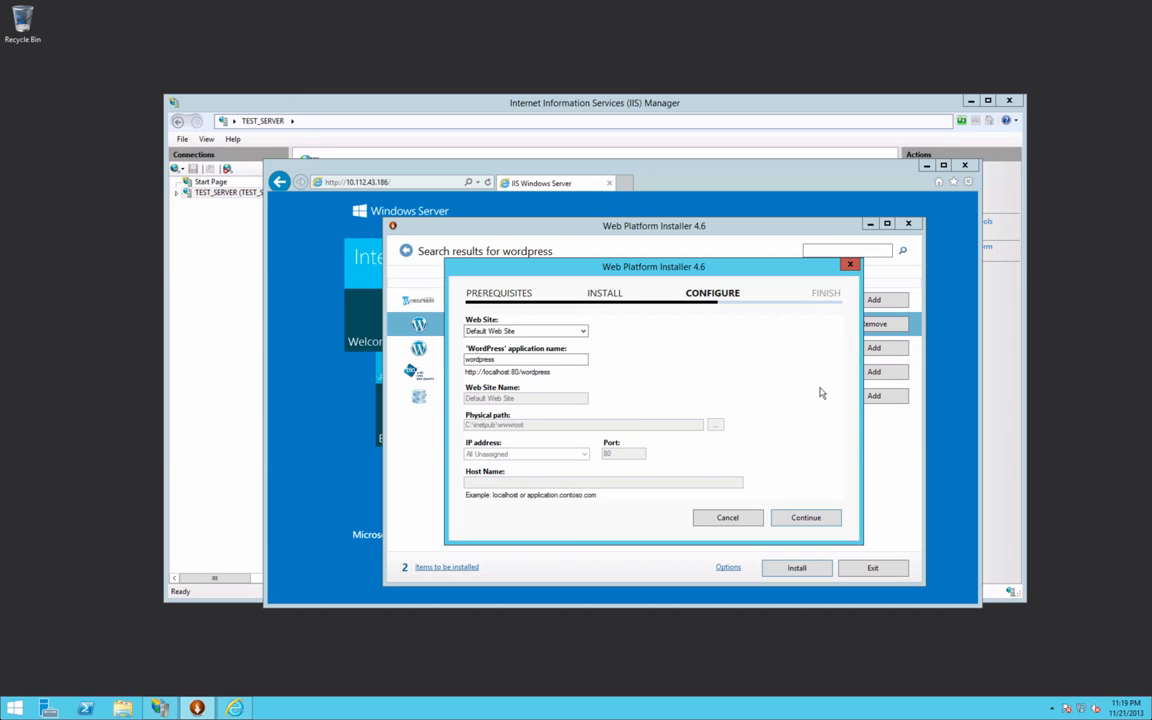
Step: Install WordPress as a New Web Site named 'Windows Server 2012 Test'
left_click(550, 333)
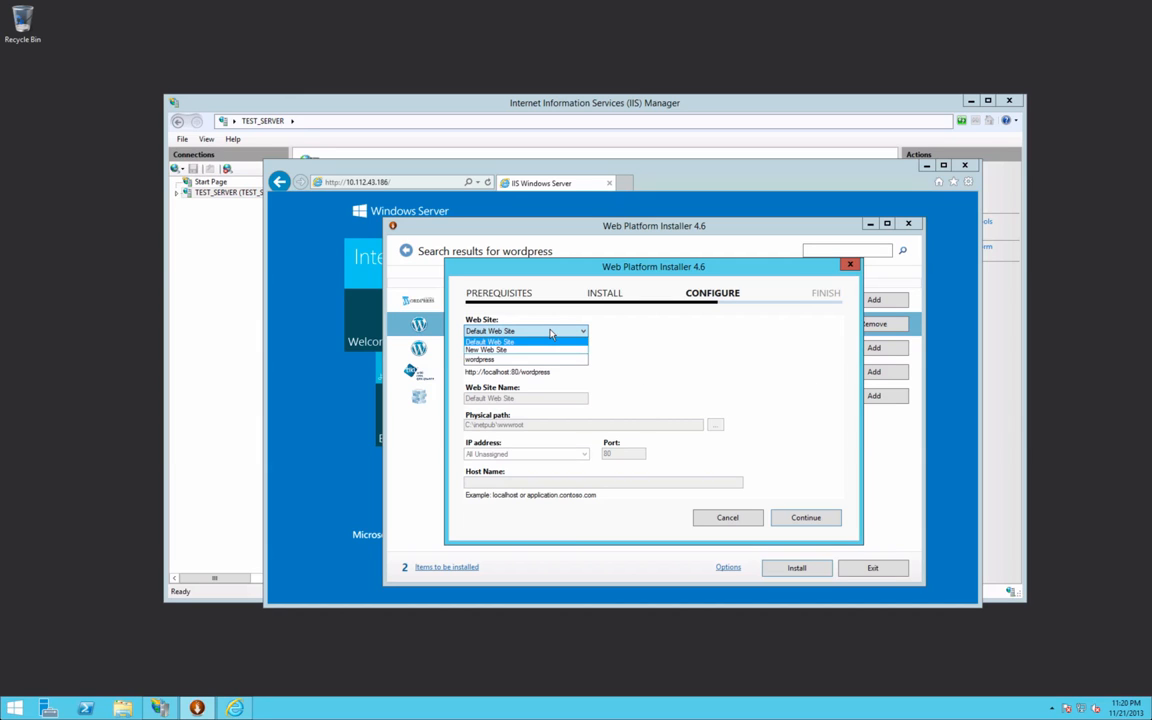
left_click(531, 350)
left_click(521, 358)
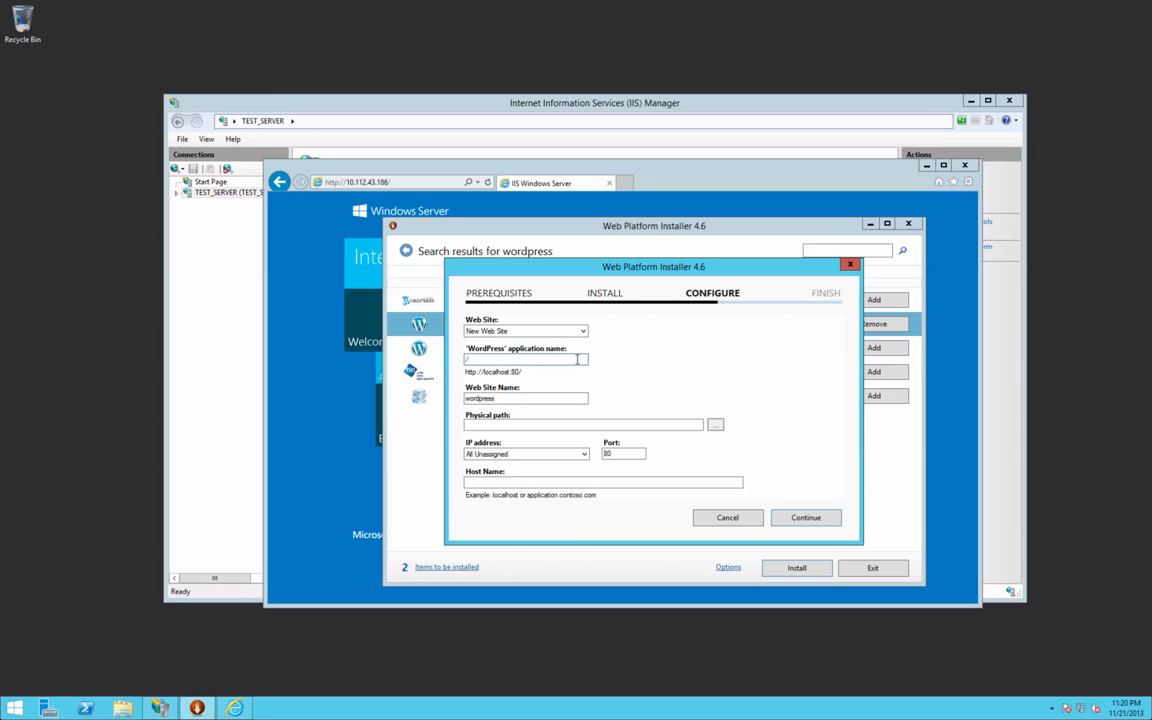
double_click(559, 398)
type("Windows Server 2012 Test")
left_click(715, 424)
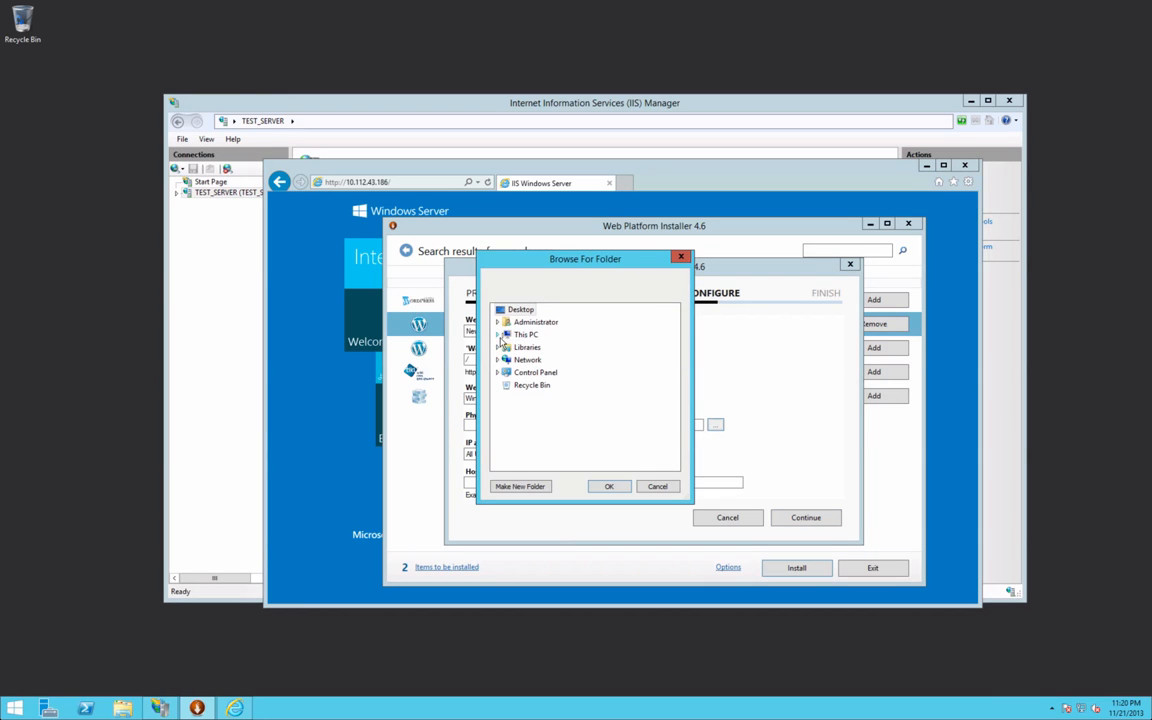
Step: Create a Wordpress folder in Documents and use C:\Users\Administrator\Documents\Wordpress as the physical path
left_click(498, 335)
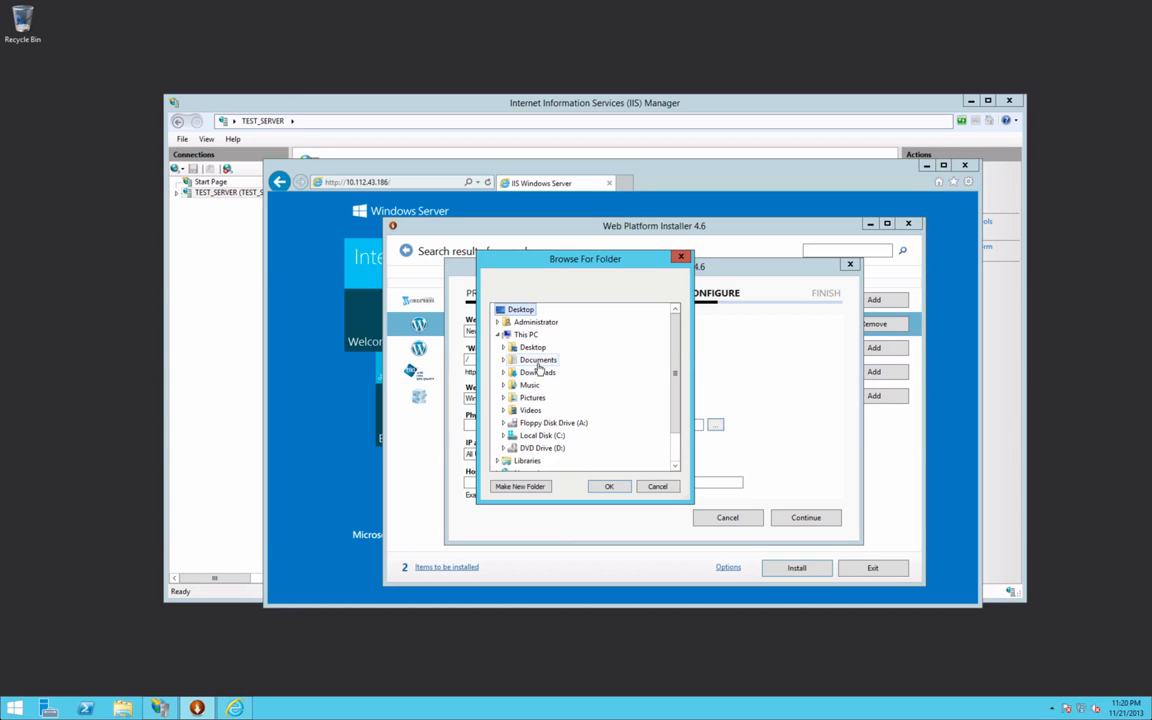
left_click(538, 362)
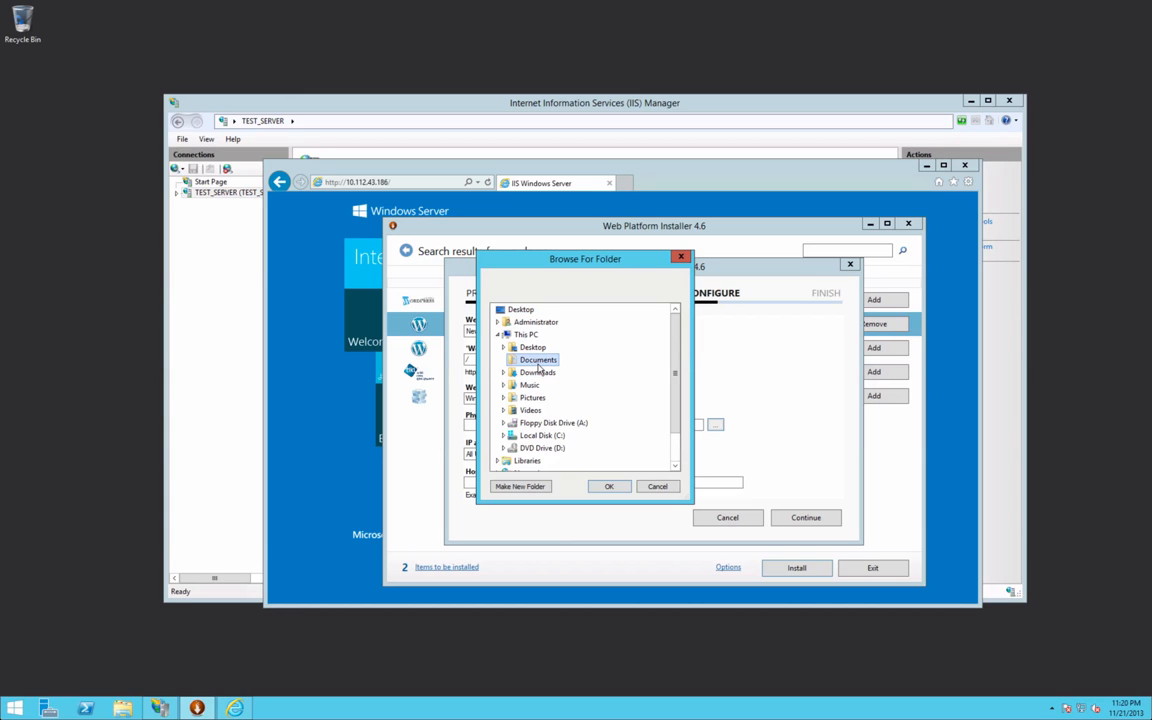
left_click(518, 486)
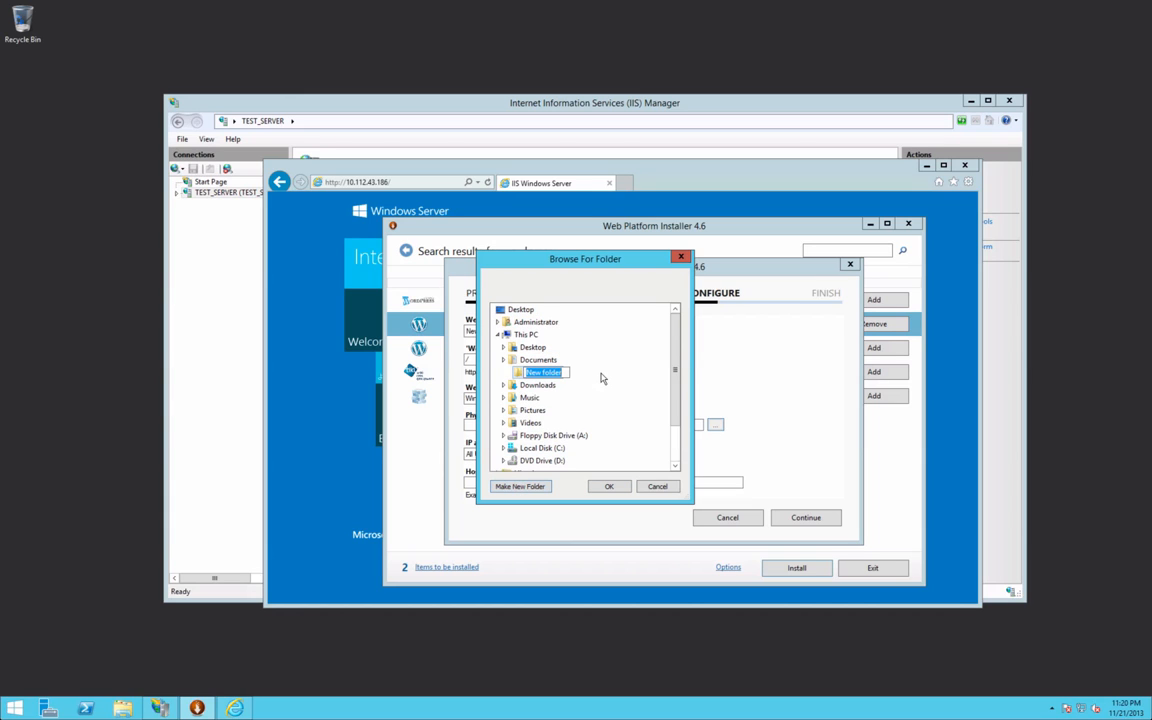
type("Wordpress")
key("Return")
left_click(605, 485)
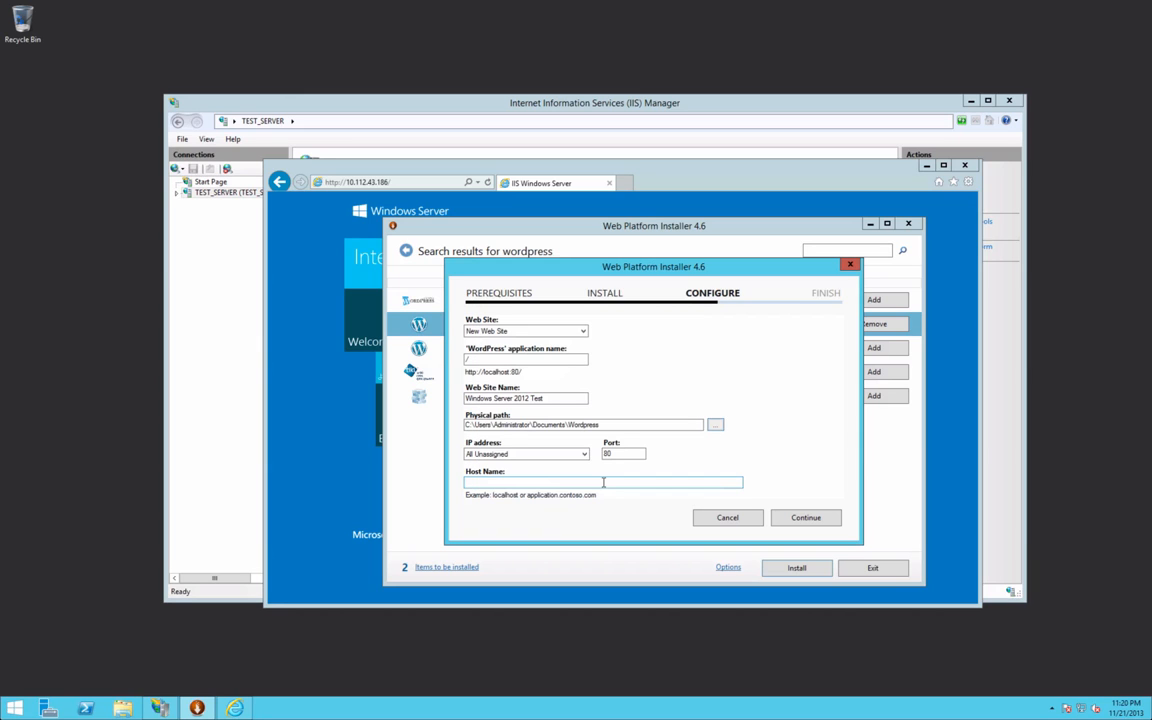
left_click(545, 454)
Step: Bind the site to IP 10.112.43.186, allow the folder overwrite, and finish the installation
left_click(555, 468)
left_click(604, 483)
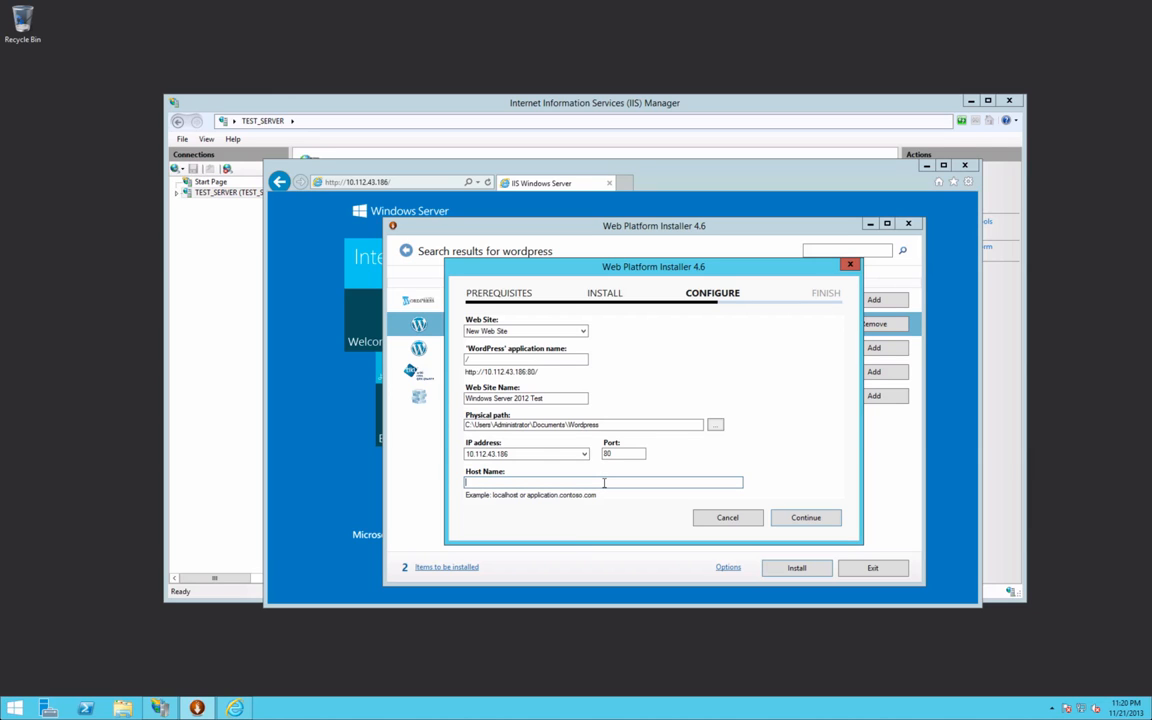
left_click(802, 519)
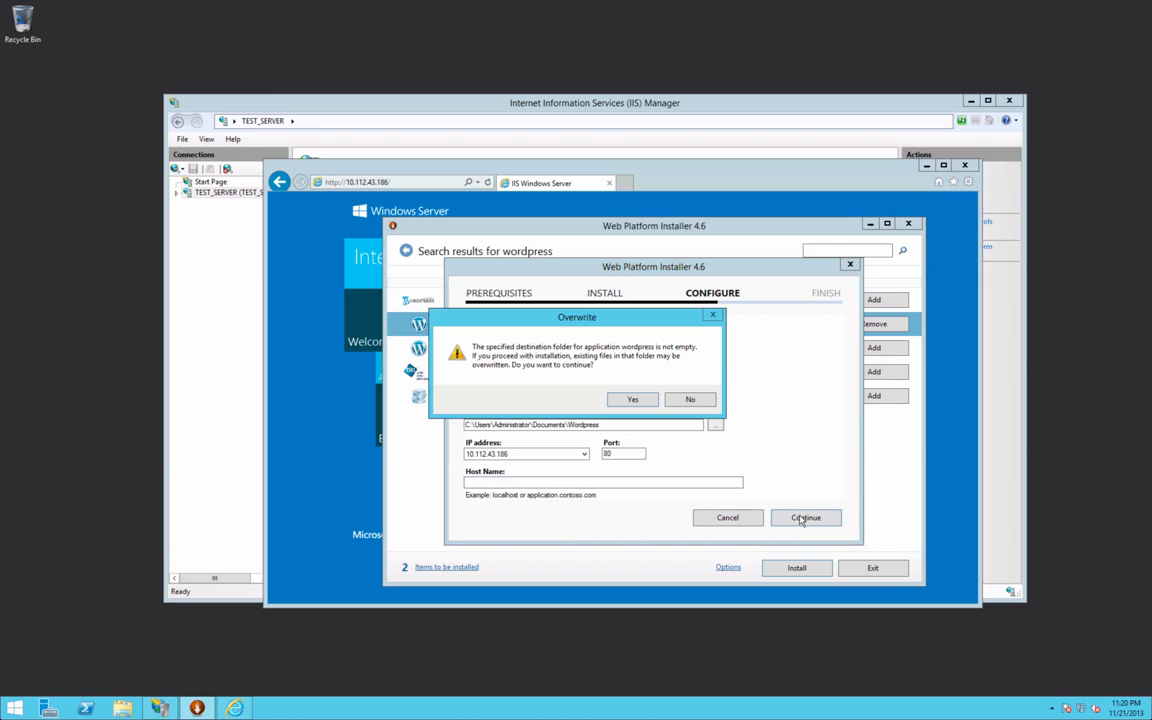
left_click(633, 401)
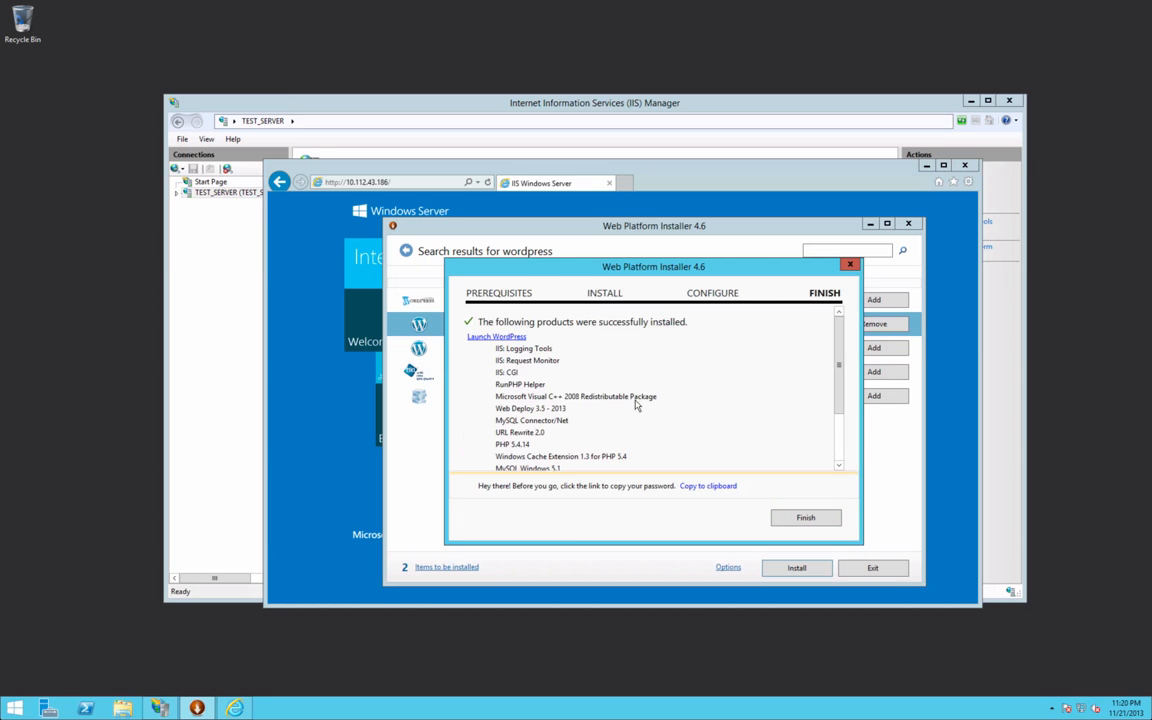
left_click(806, 518)
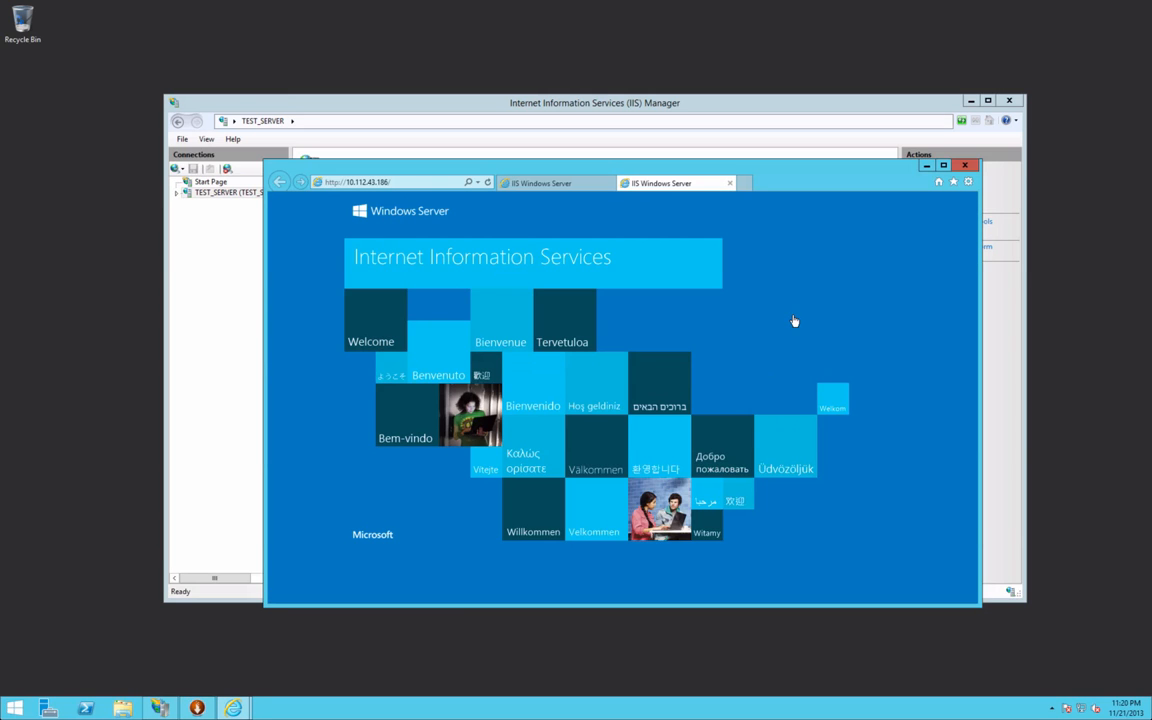
Step: Expand TEST_SERVER in IIS Manager and close the duplicate IIS Windows Server browser tab
left_click(215, 231)
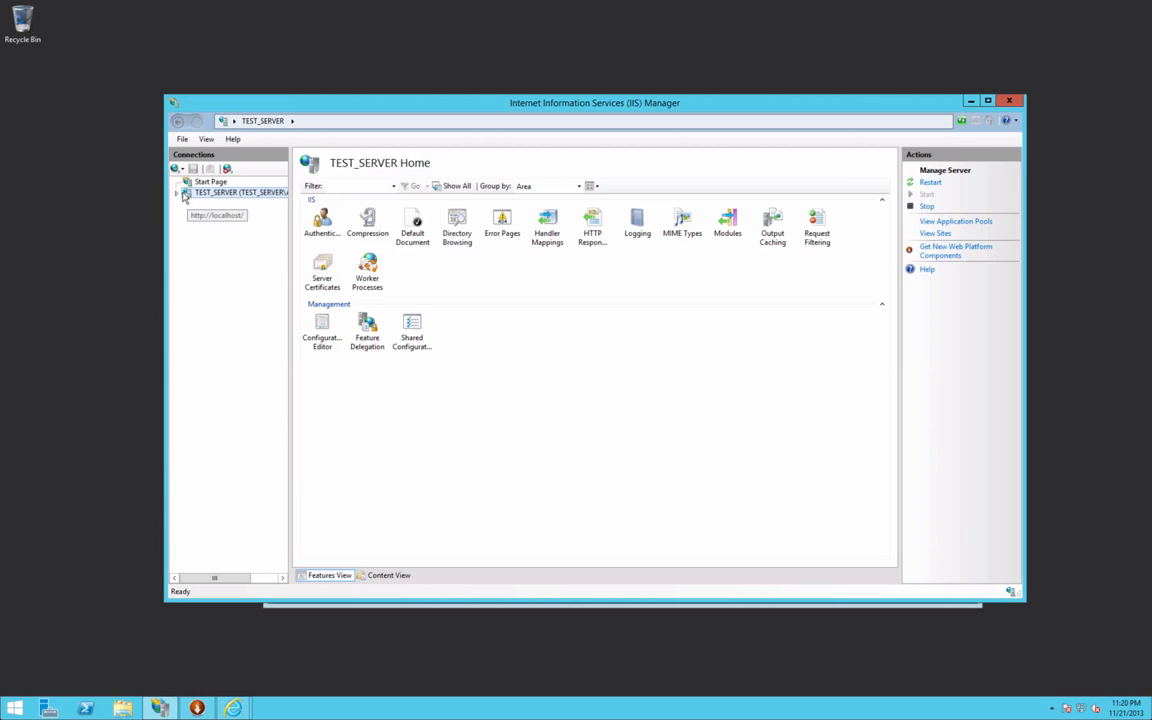
left_click(177, 193)
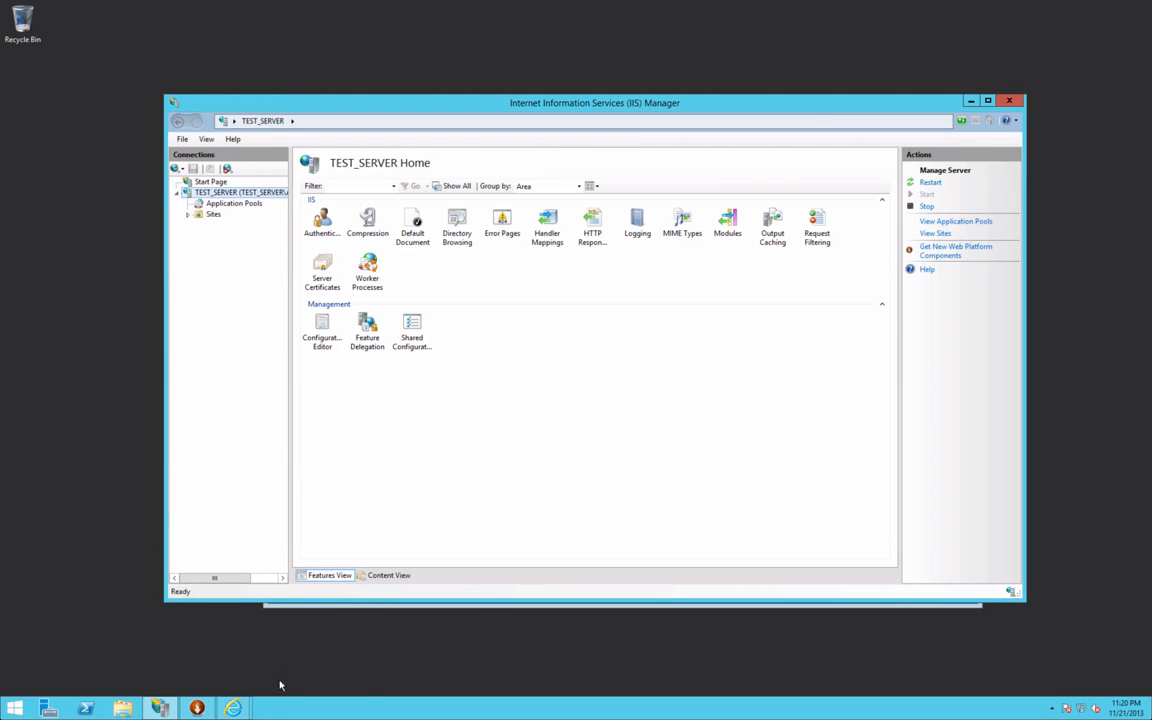
mouse_move(233, 706)
left_click(315, 636)
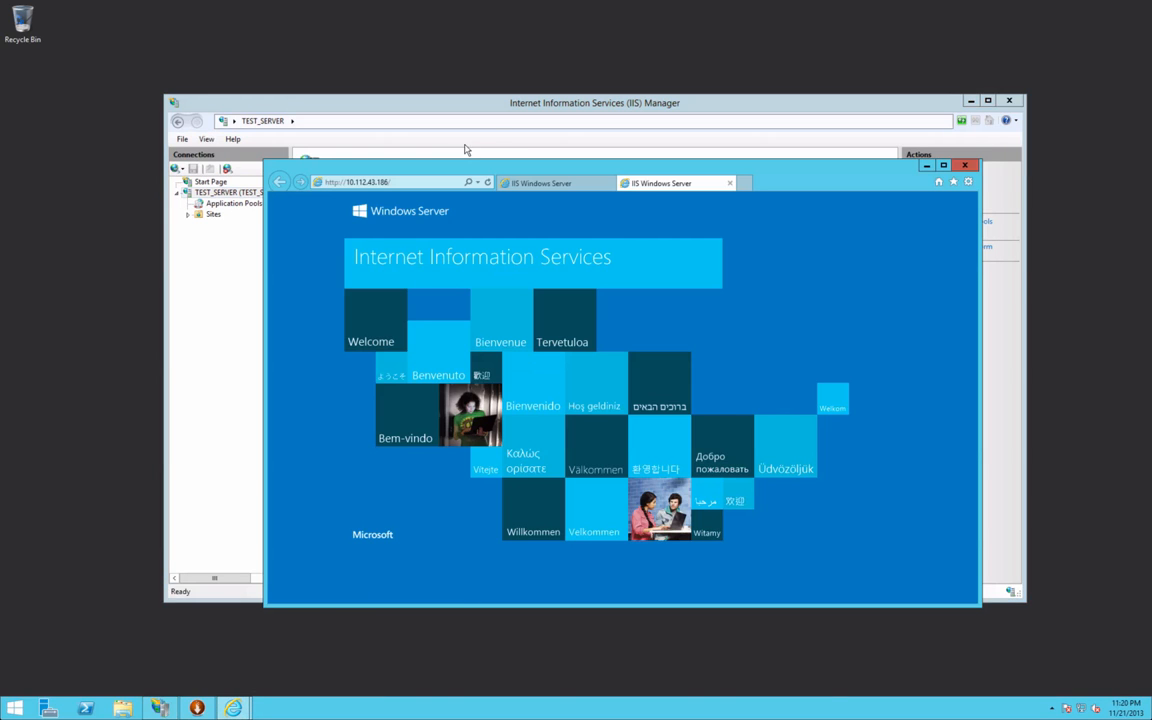
left_click(609, 183)
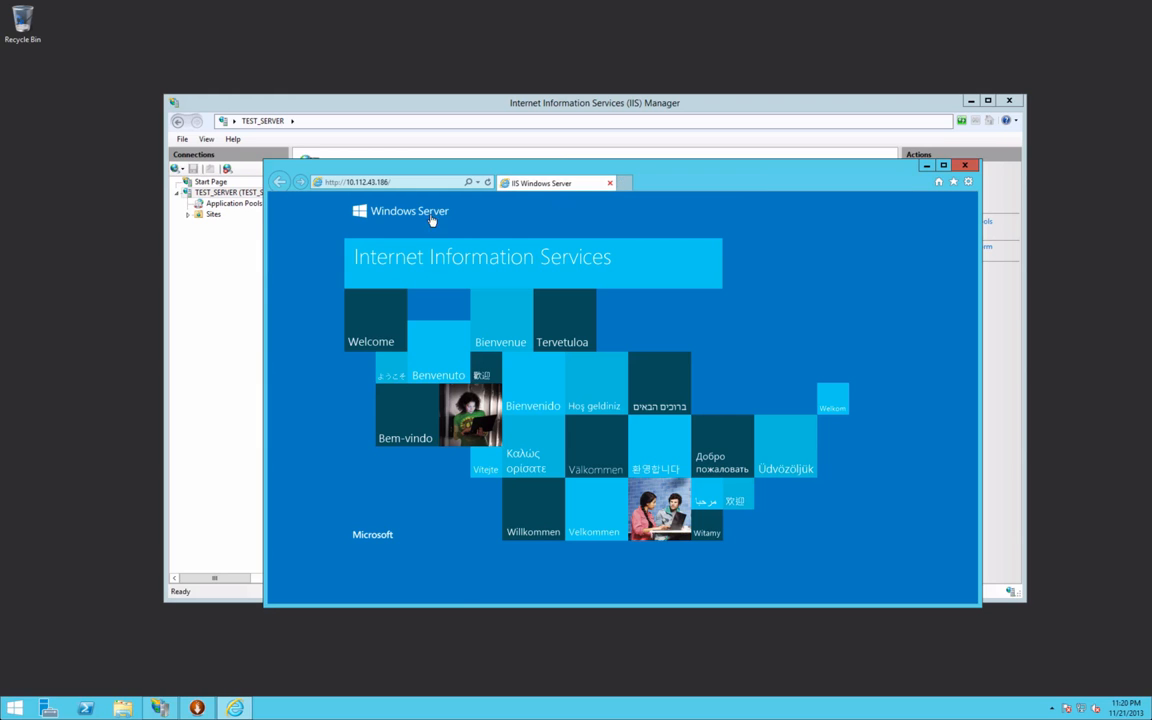
Step: Stop the Default Web Site under Sites in IIS Manager
left_click(201, 244)
left_click(187, 214)
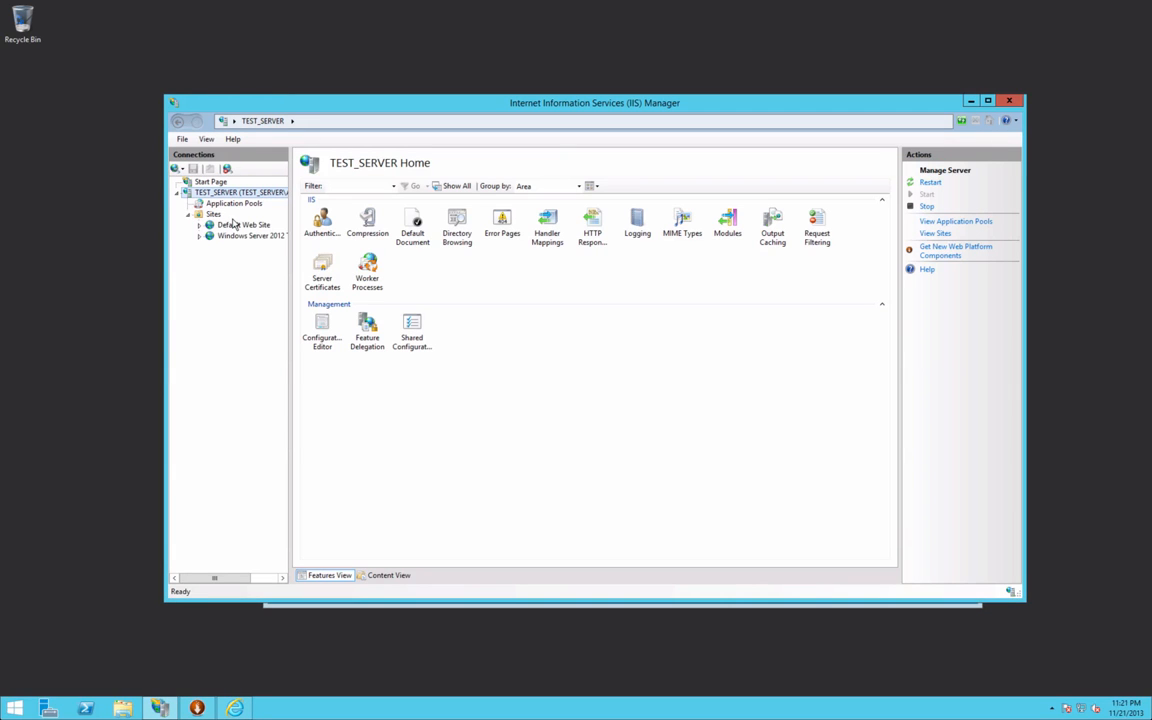
left_click(238, 225)
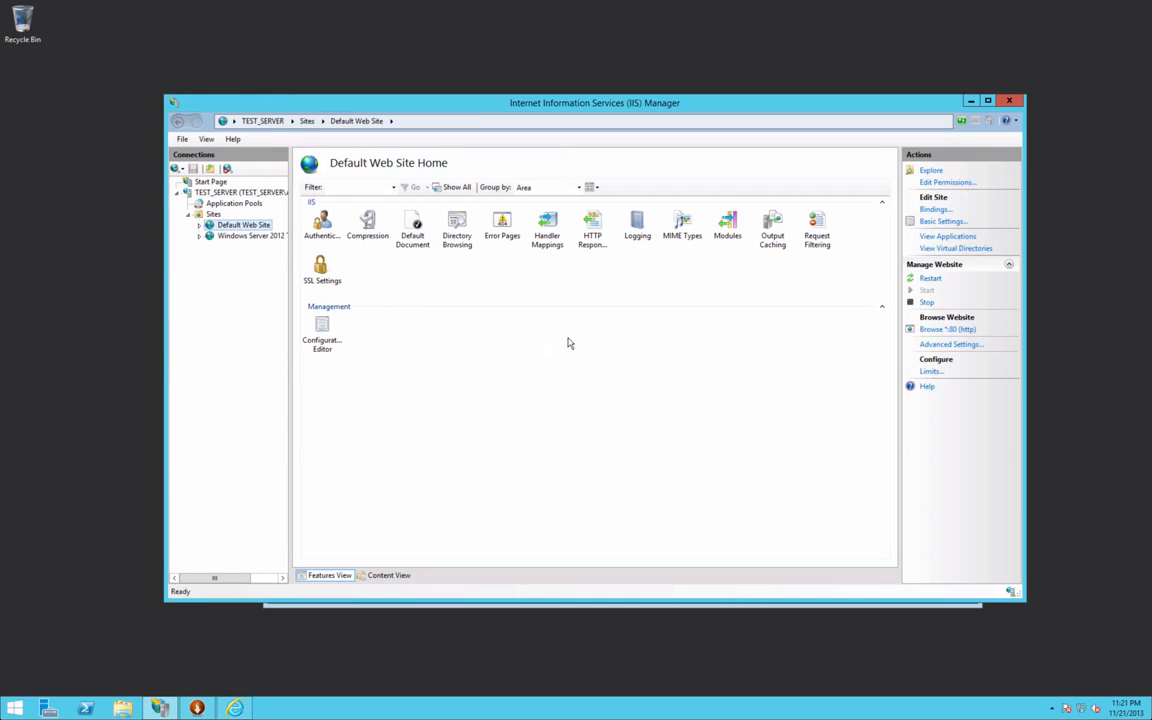
left_click(927, 303)
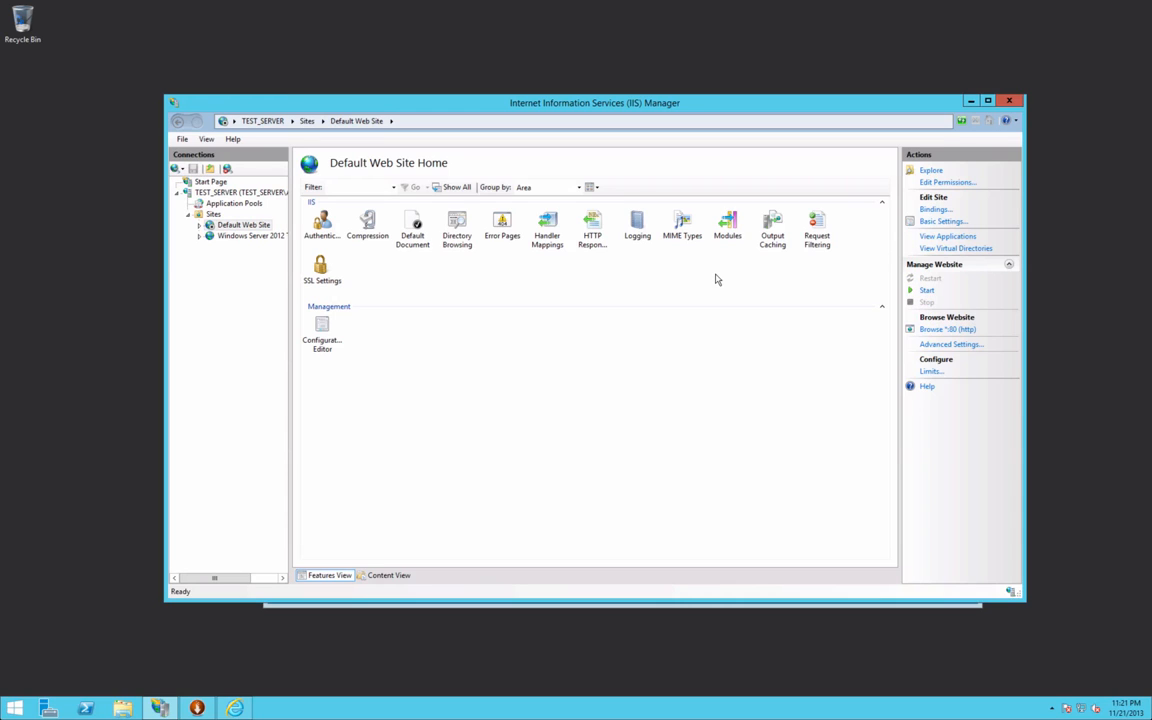
left_click_drag(580, 104, 438, 35)
left_click(905, 247)
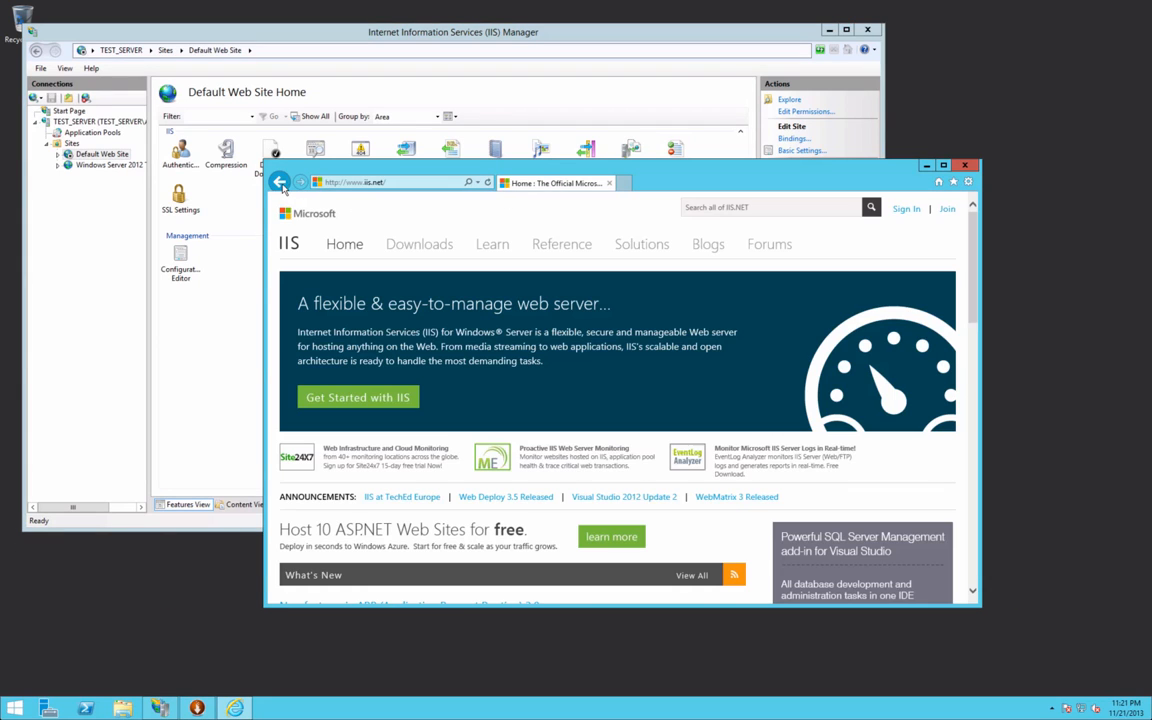
left_click(280, 183)
left_click(489, 184)
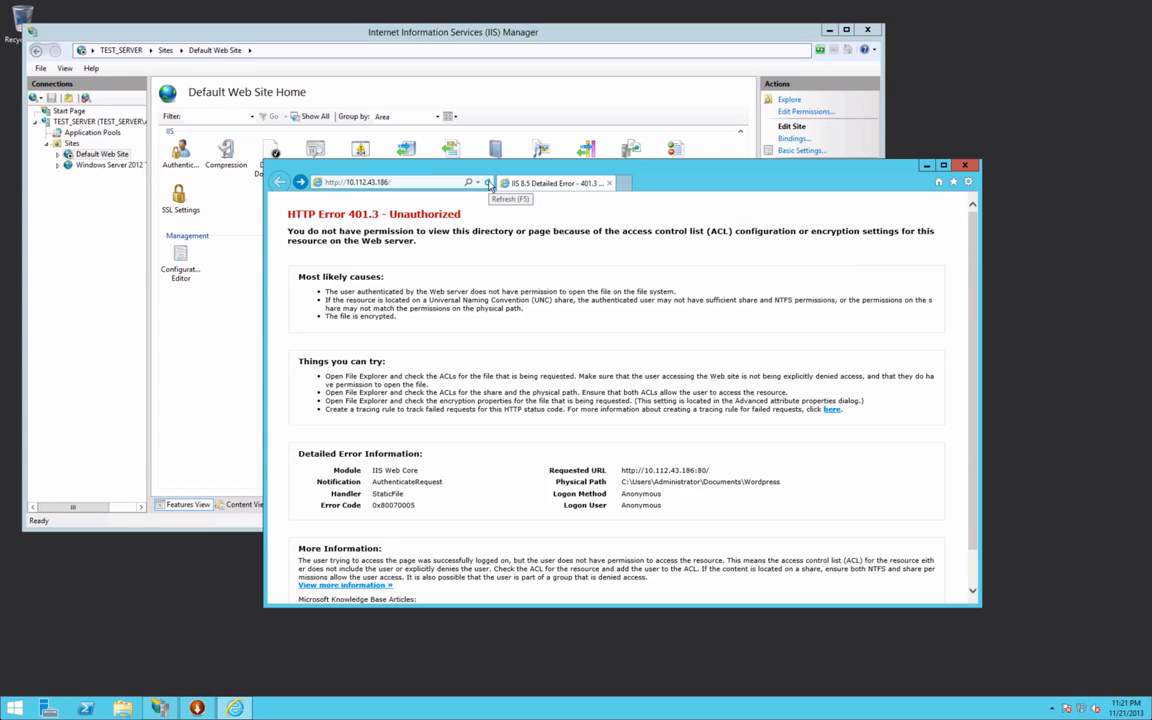
scroll(452, 314, "down", 3)
left_click(144, 288)
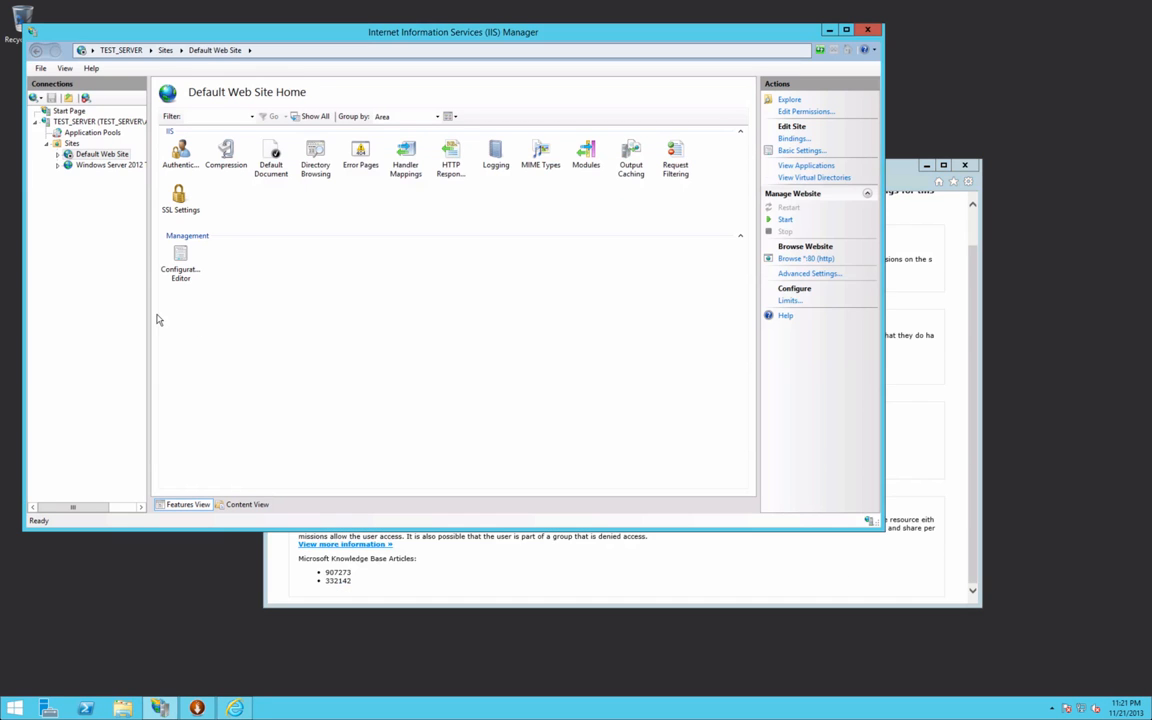
Step: Check the Windows Server 2012 Test site's Authentication feature and the Wordpress folder permissions
left_click(90, 165)
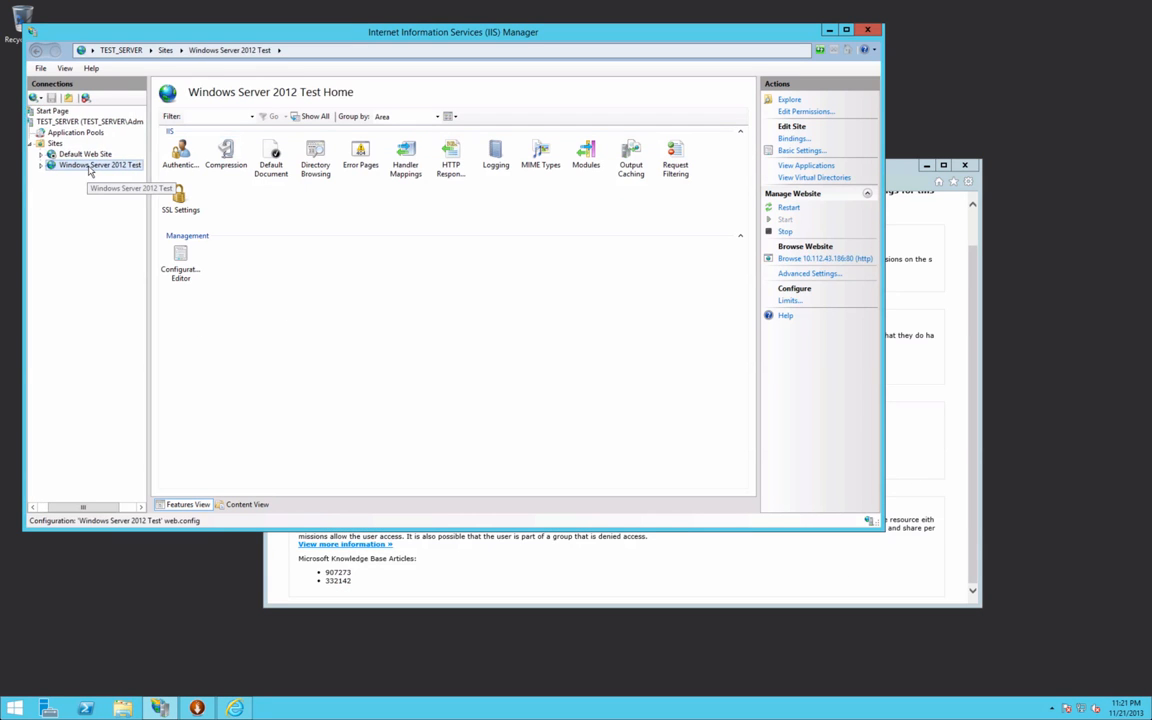
left_click(196, 166)
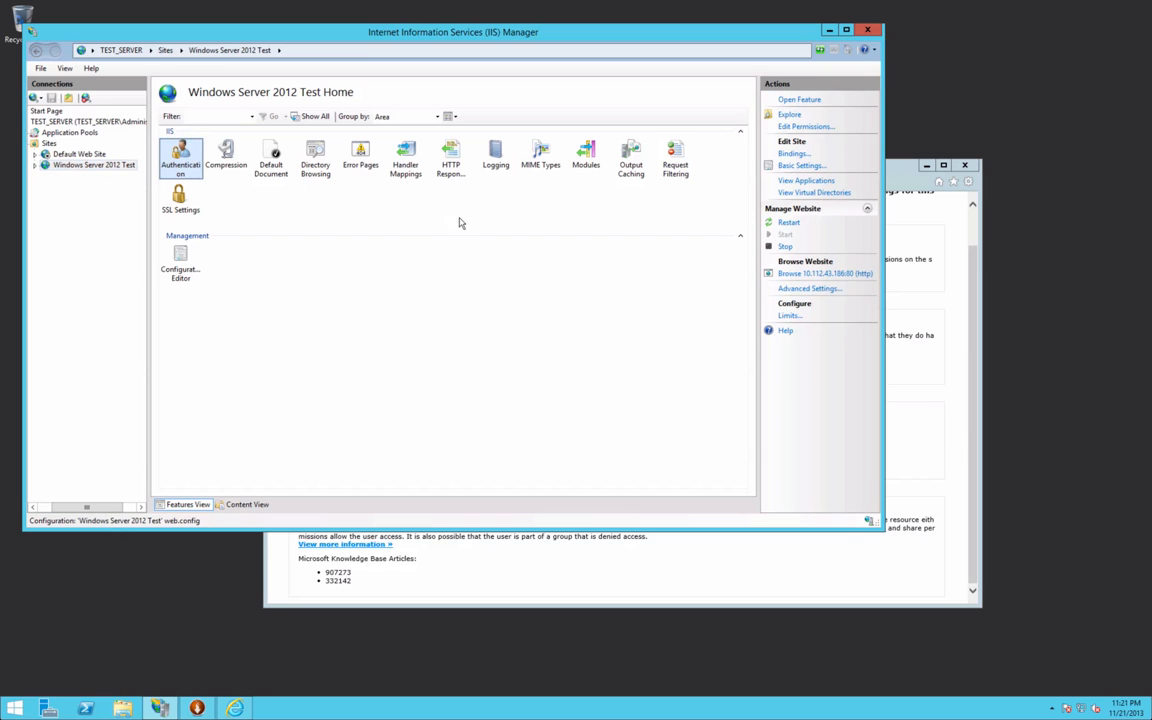
left_click(802, 128)
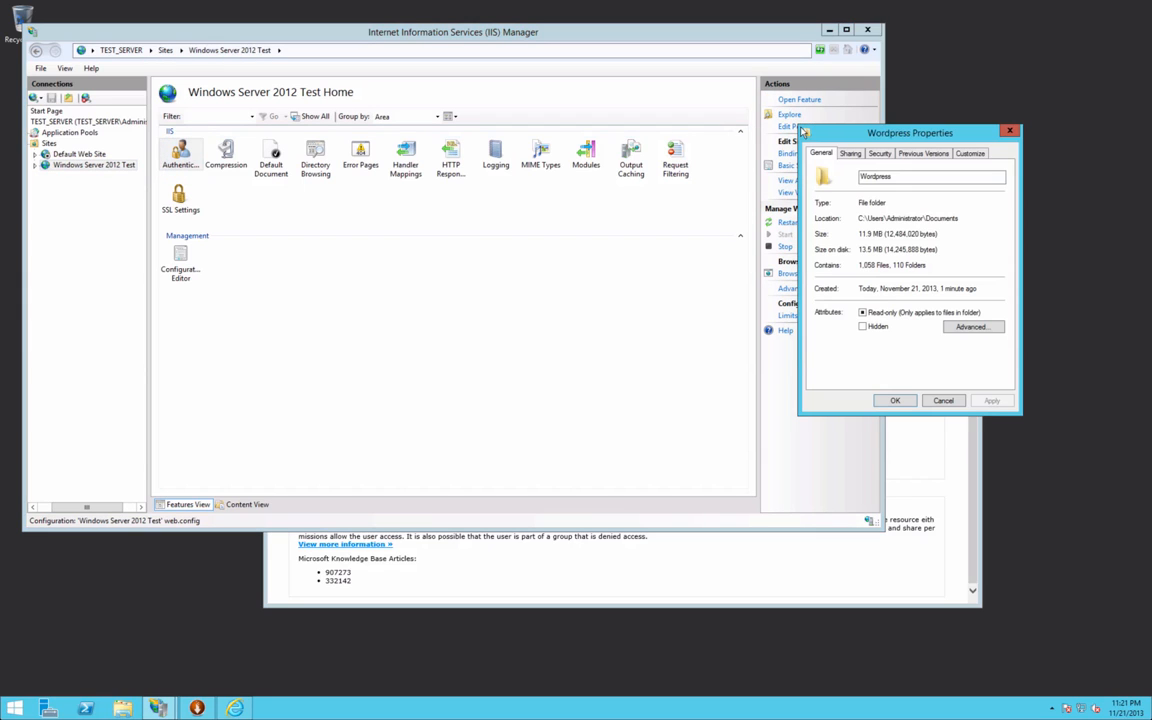
left_click(1011, 132)
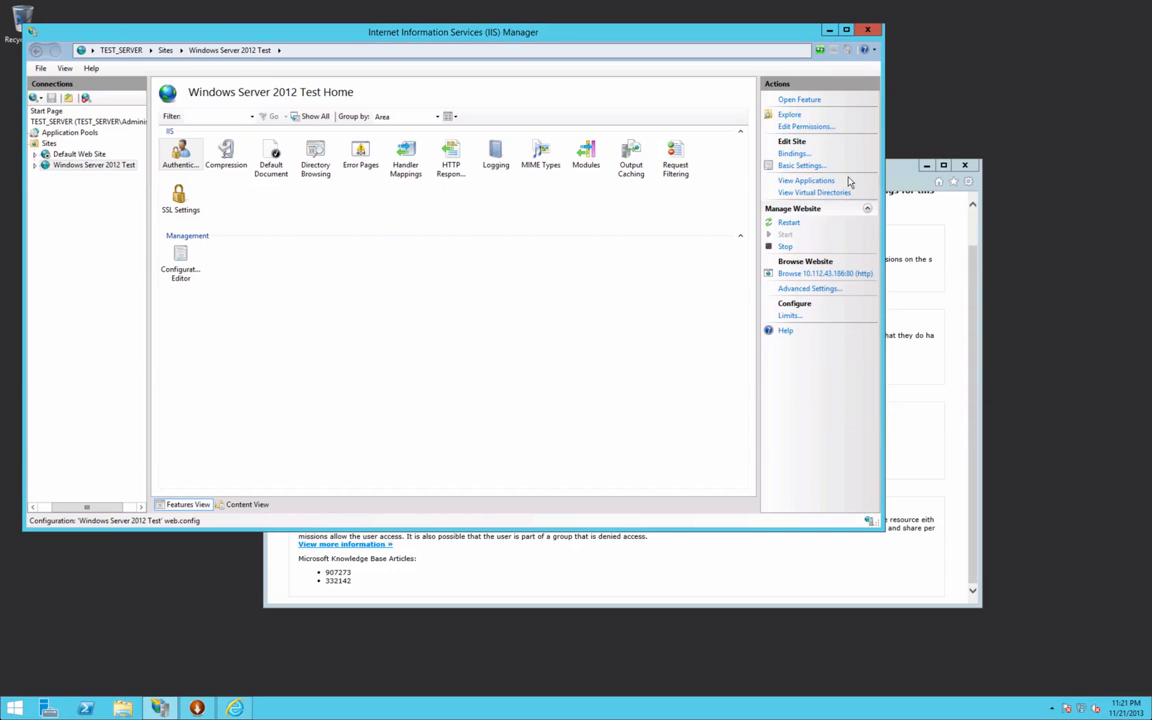
Step: Test the site's physical path connection from Basic Settings
left_click(796, 166)
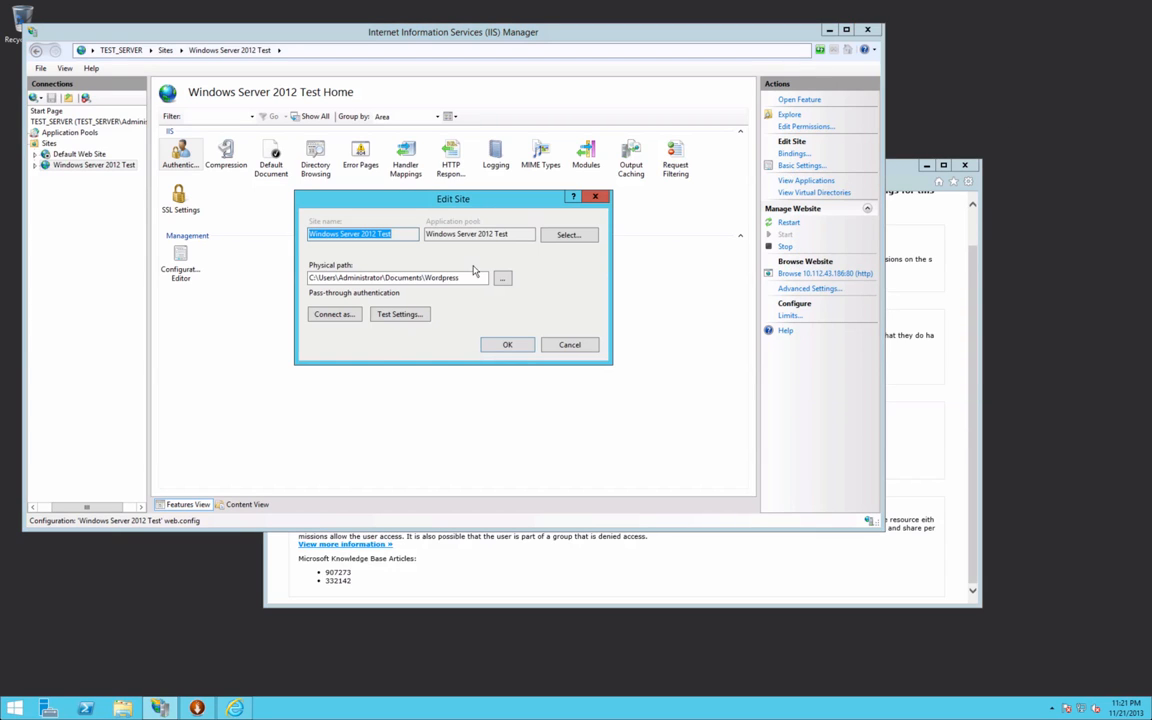
left_click(391, 316)
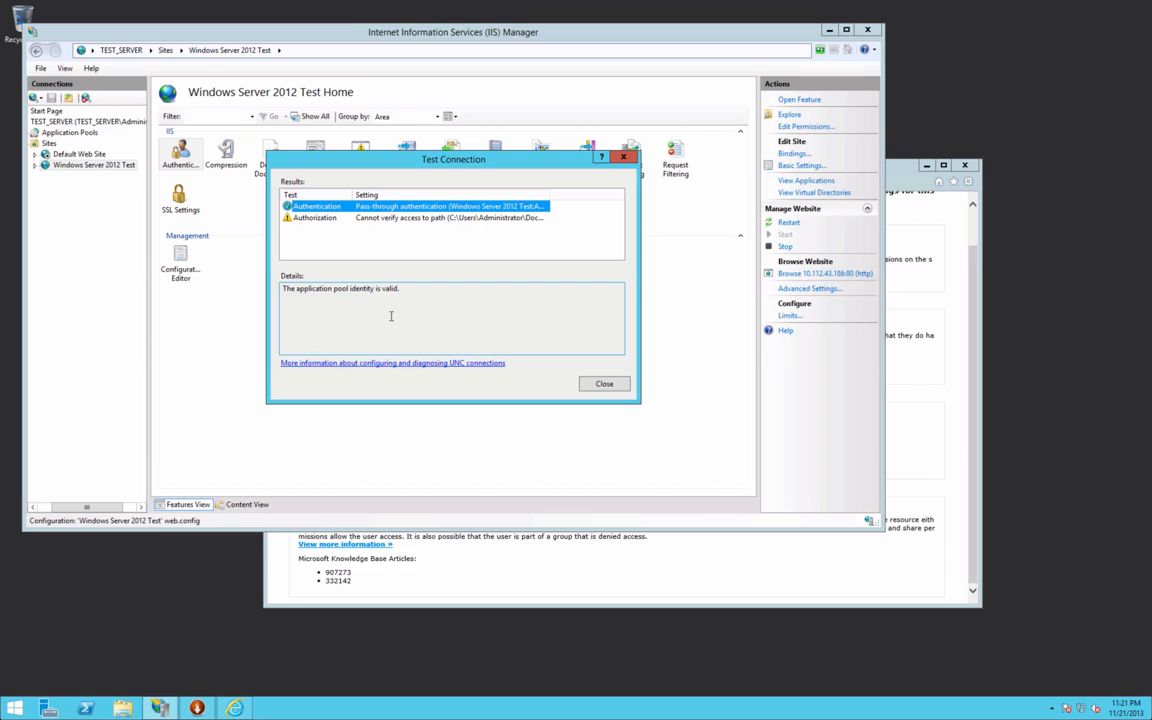
left_click(604, 384)
Step: Set the site to connect as specific user 'administrator' with the account password, and save
left_click(330, 315)
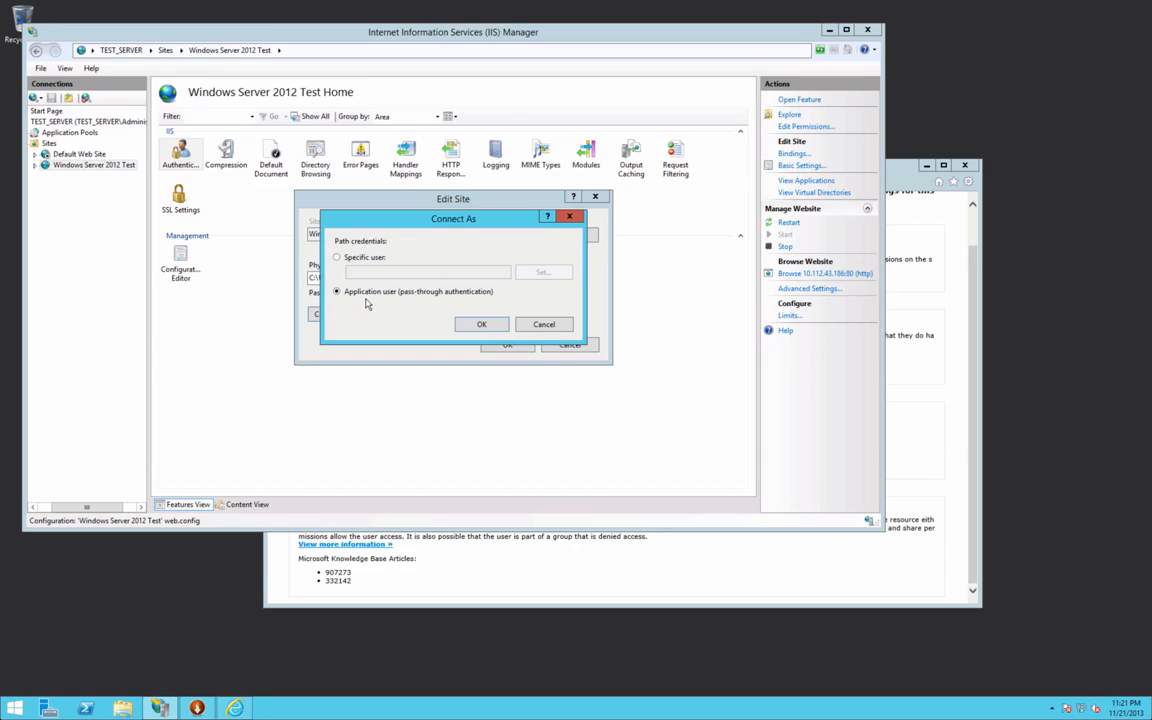
left_click(367, 258)
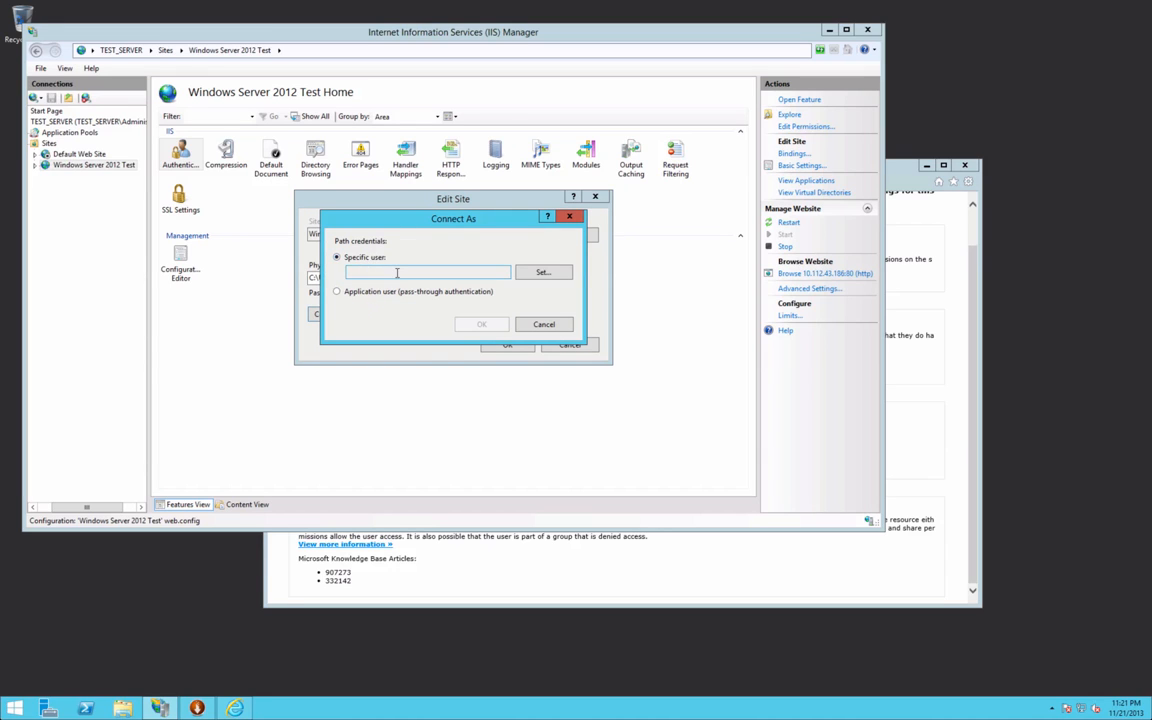
left_click(397, 272)
left_click(542, 272)
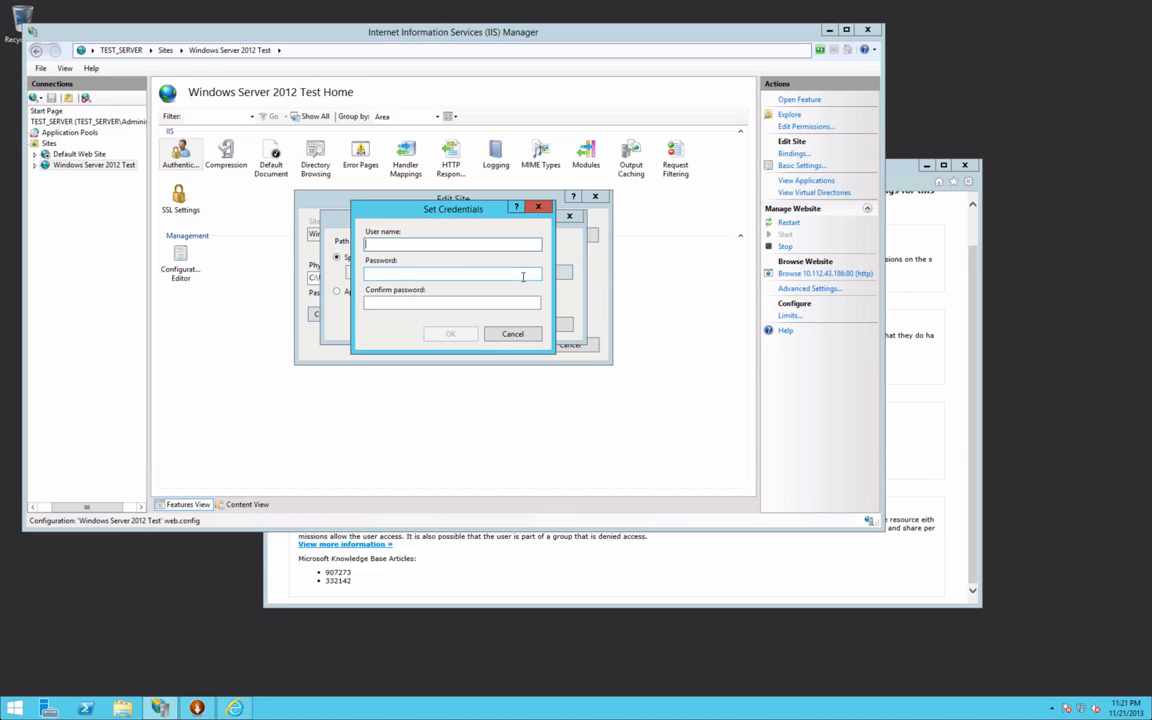
type("ad")
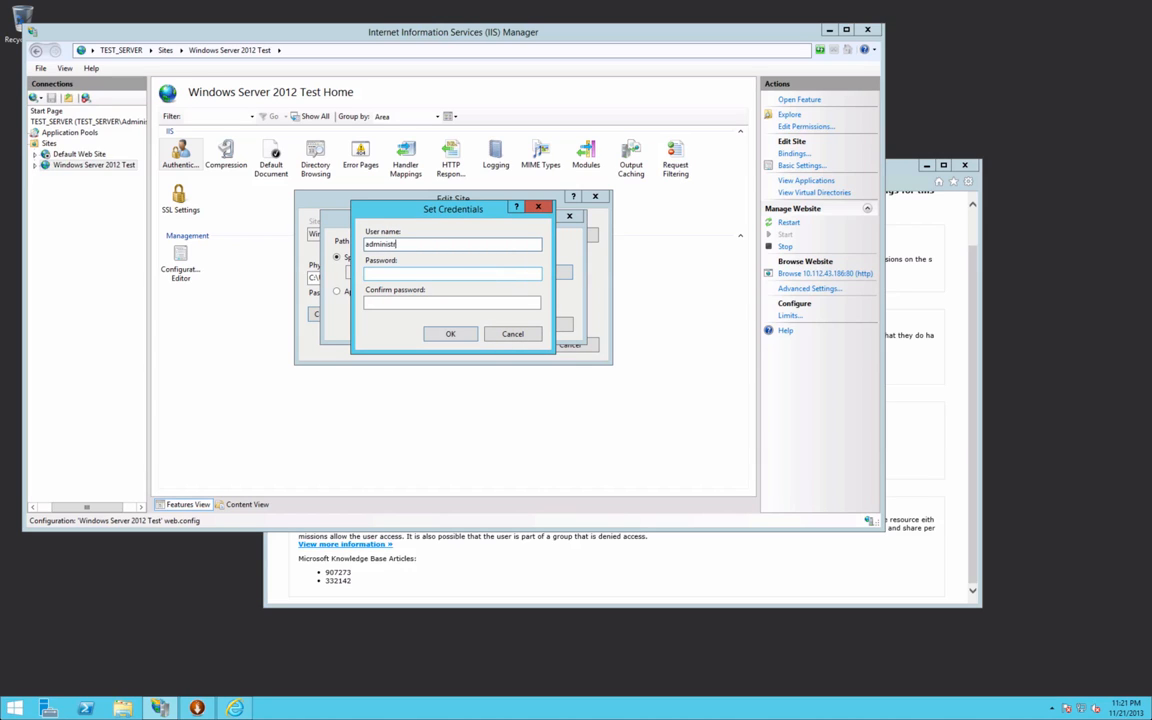
type("ministrator")
key("Tab")
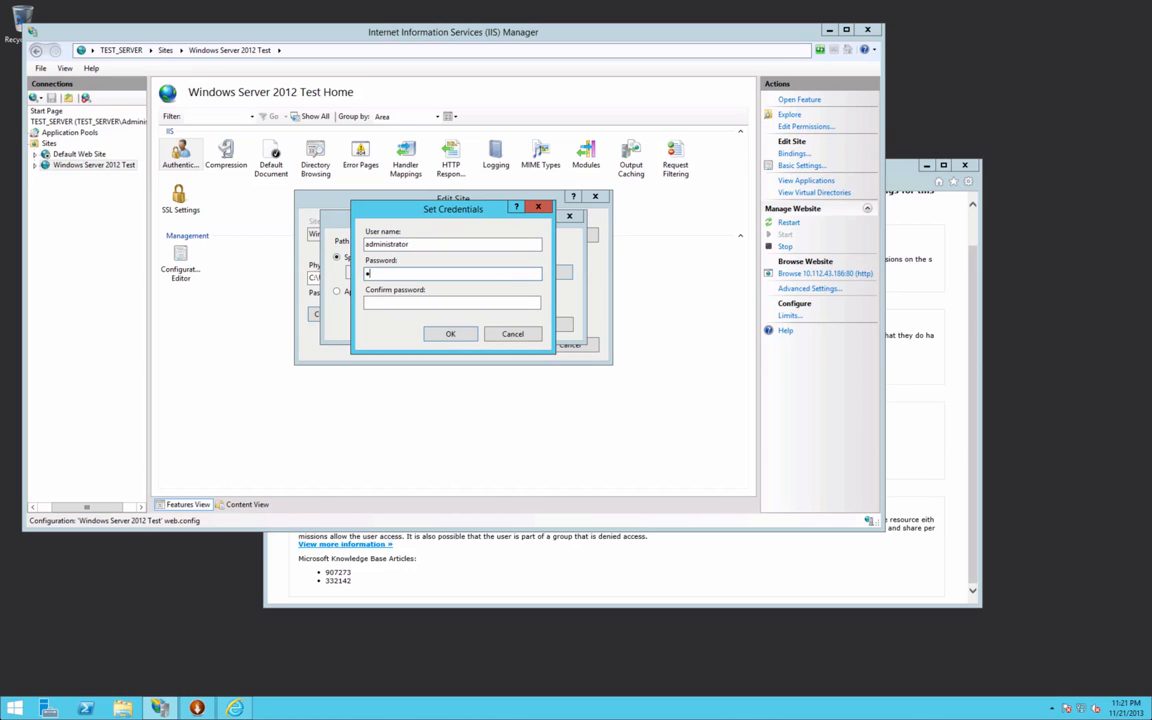
type("•")
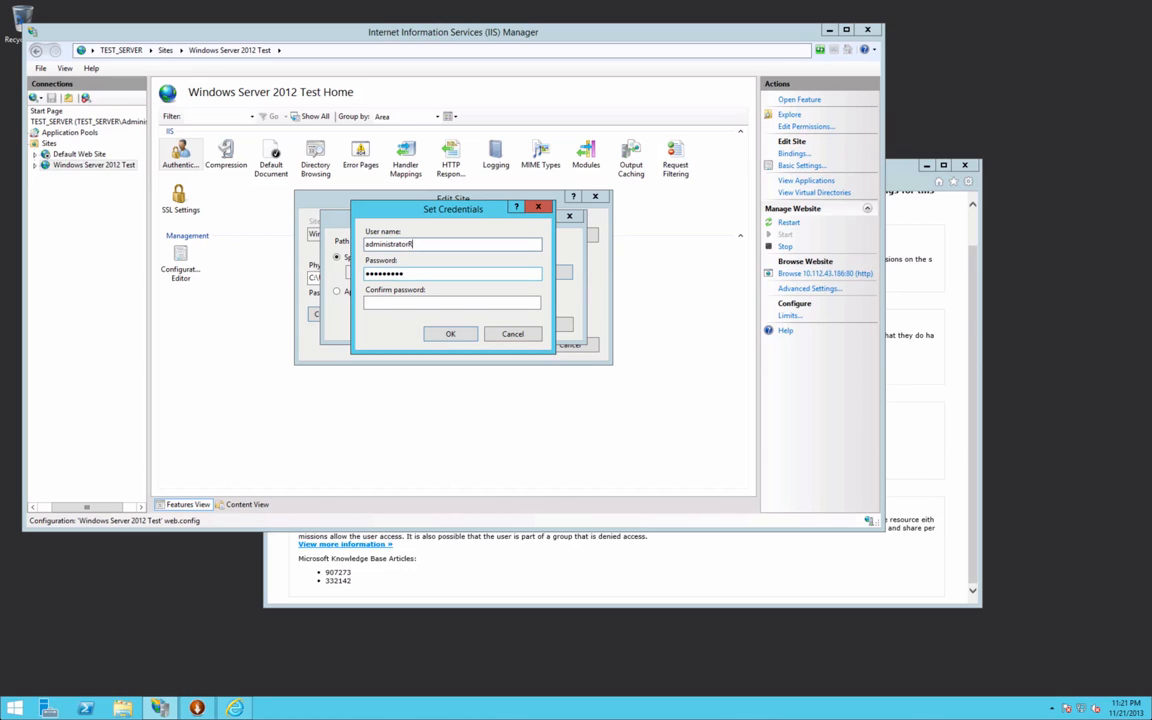
left_click(453, 304)
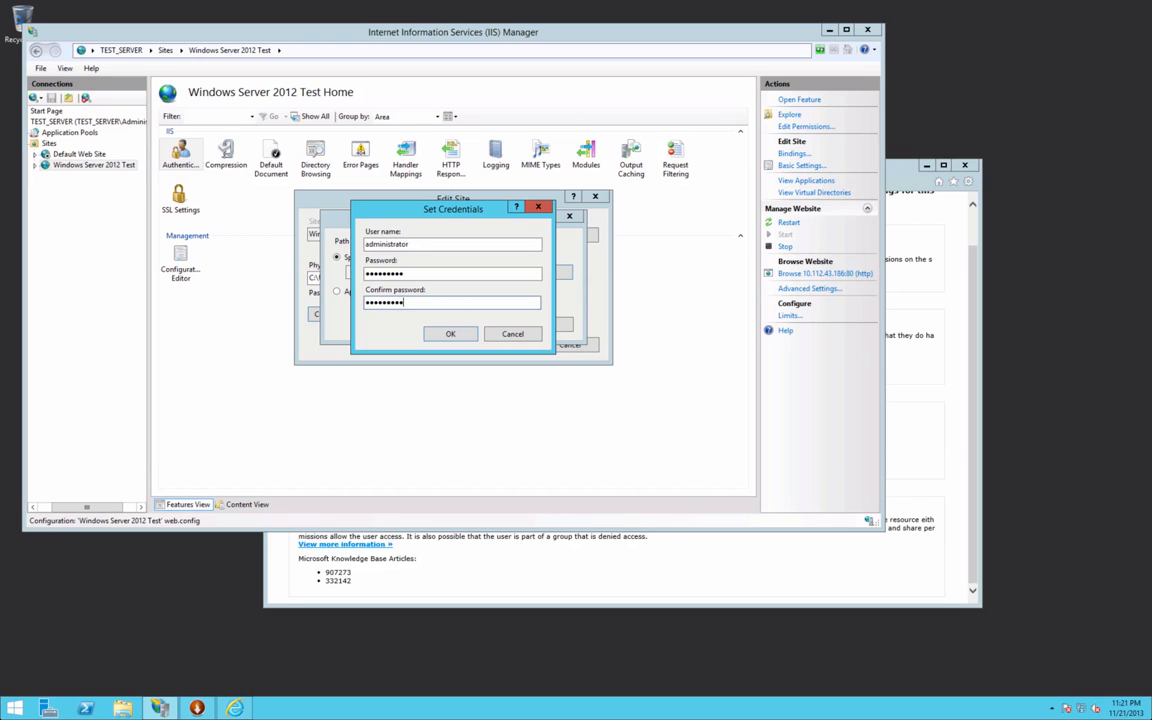
key("Return")
left_click(478, 324)
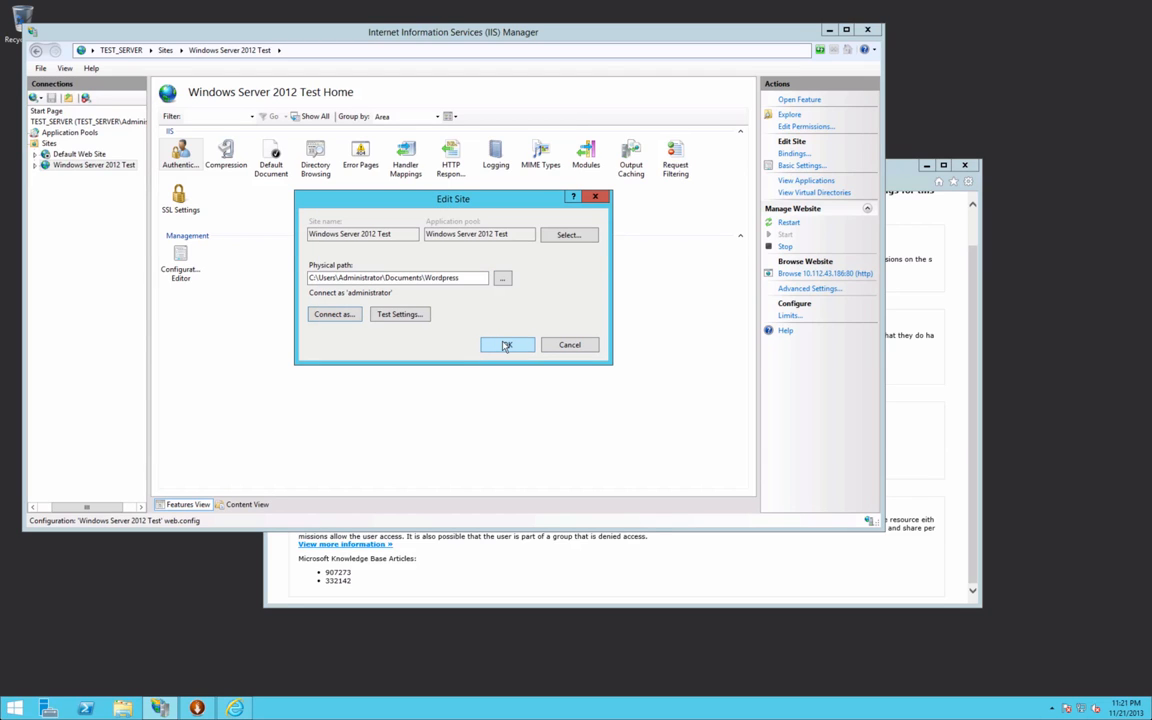
left_click(506, 346)
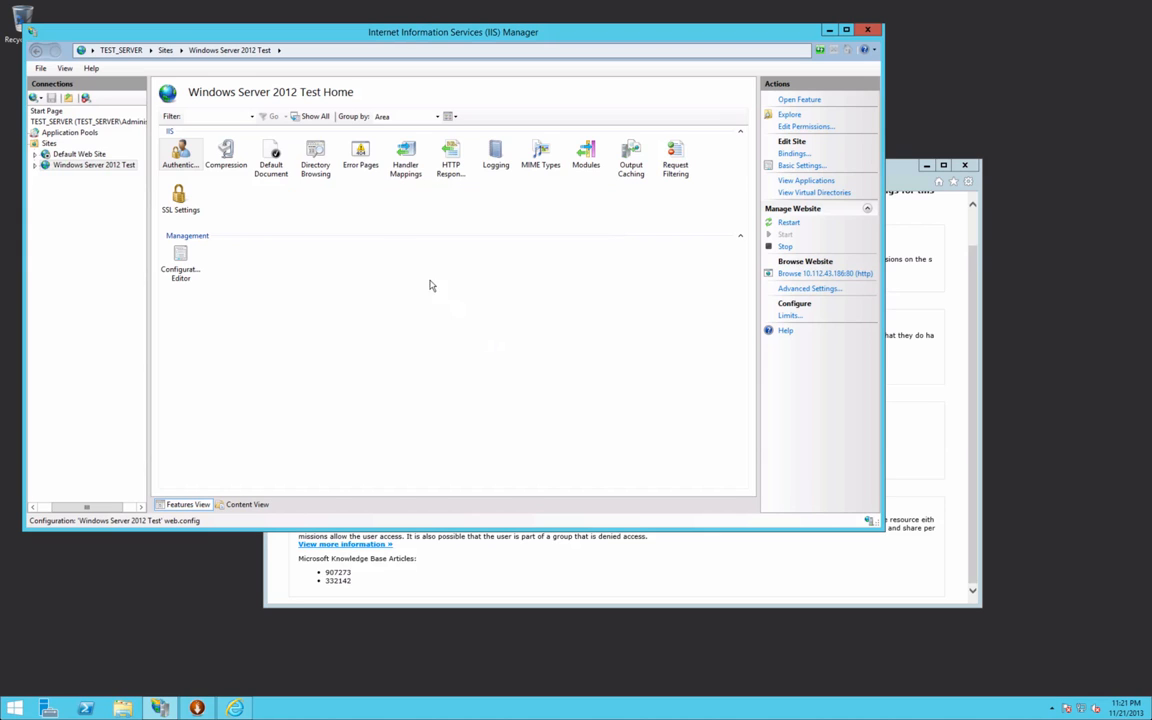
Step: Reload the site to reach the WordPress install page and enter Site Title 'Windows Server 2012'
left_click(617, 569)
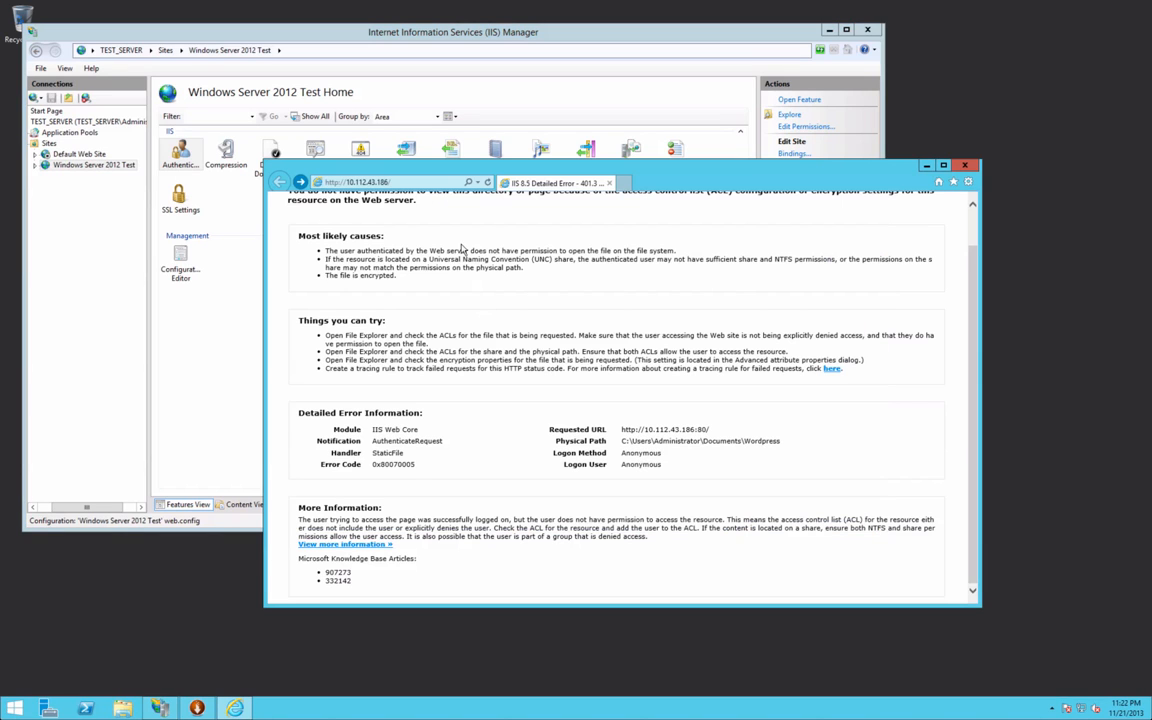
left_click(487, 182)
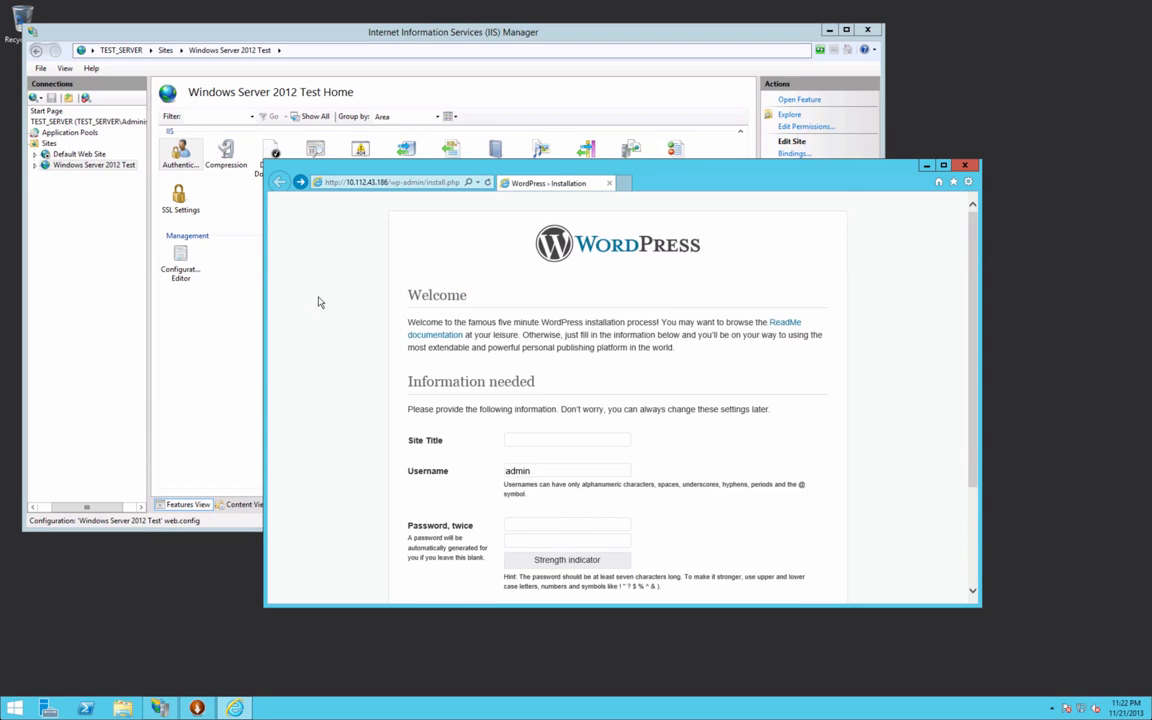
type("Windows Server 201")
Step: Enter the admin password on the install form
scroll(337, 330, "down", 2)
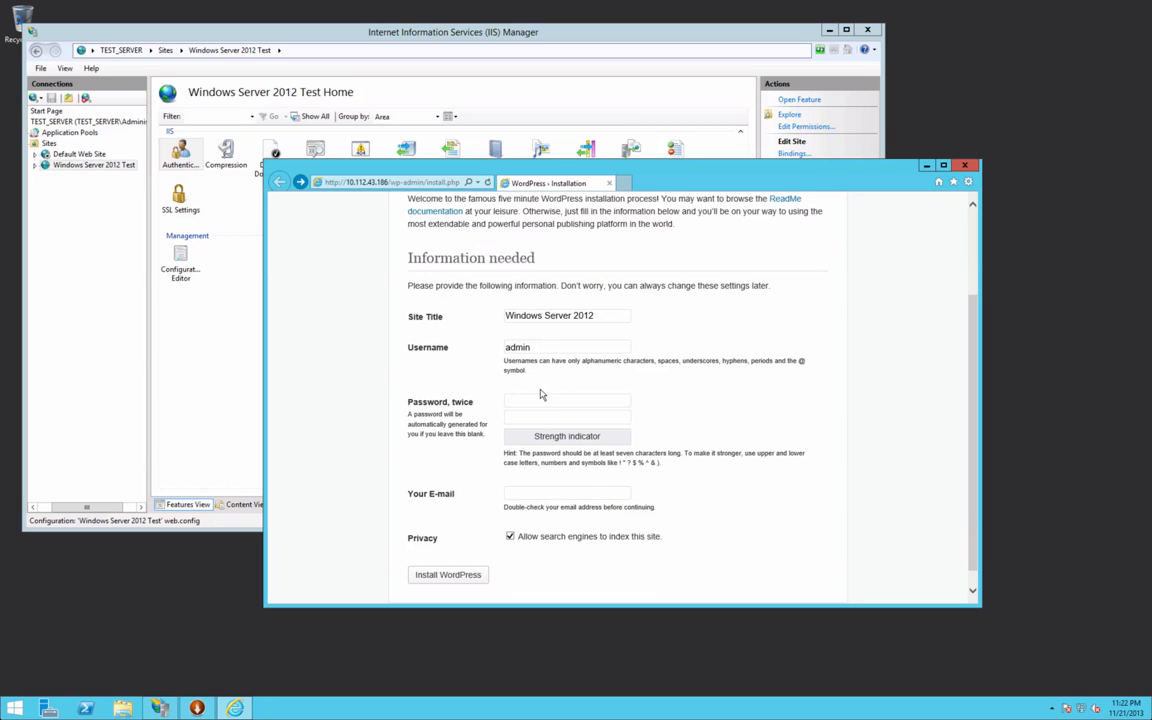
left_click(541, 396)
type("••••••••")
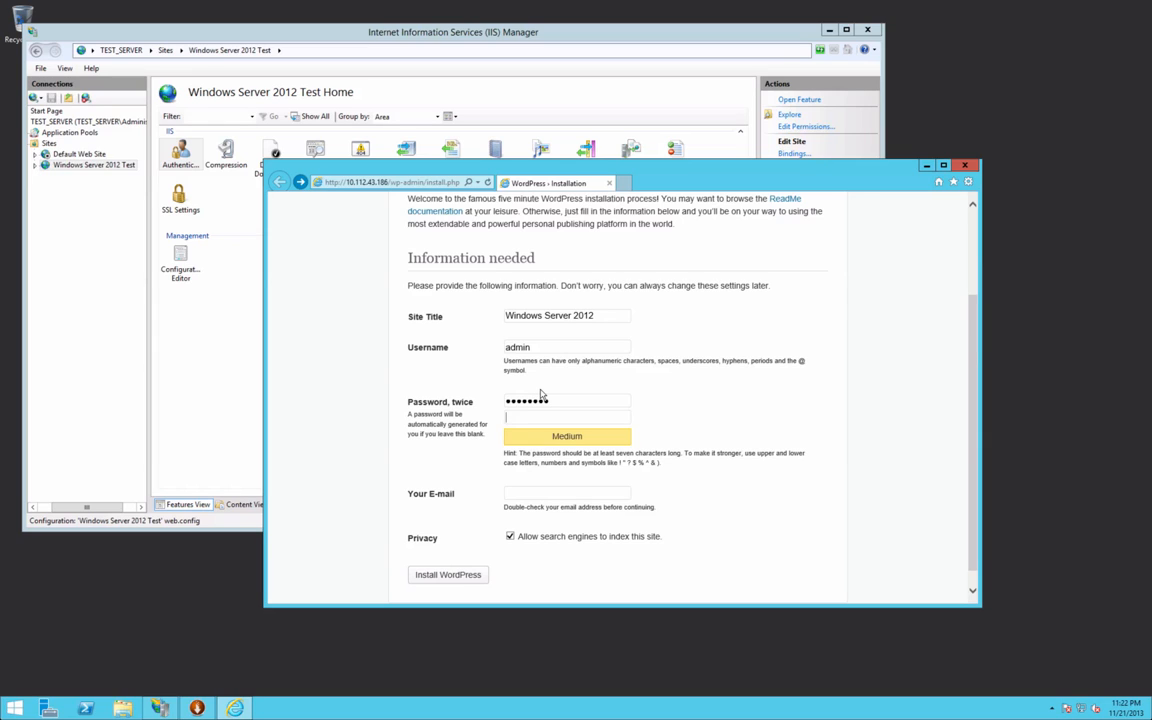
type("•••••••")
Step: Submit the installation, then re-enter the admin password in both password boxes
left_click(466, 578)
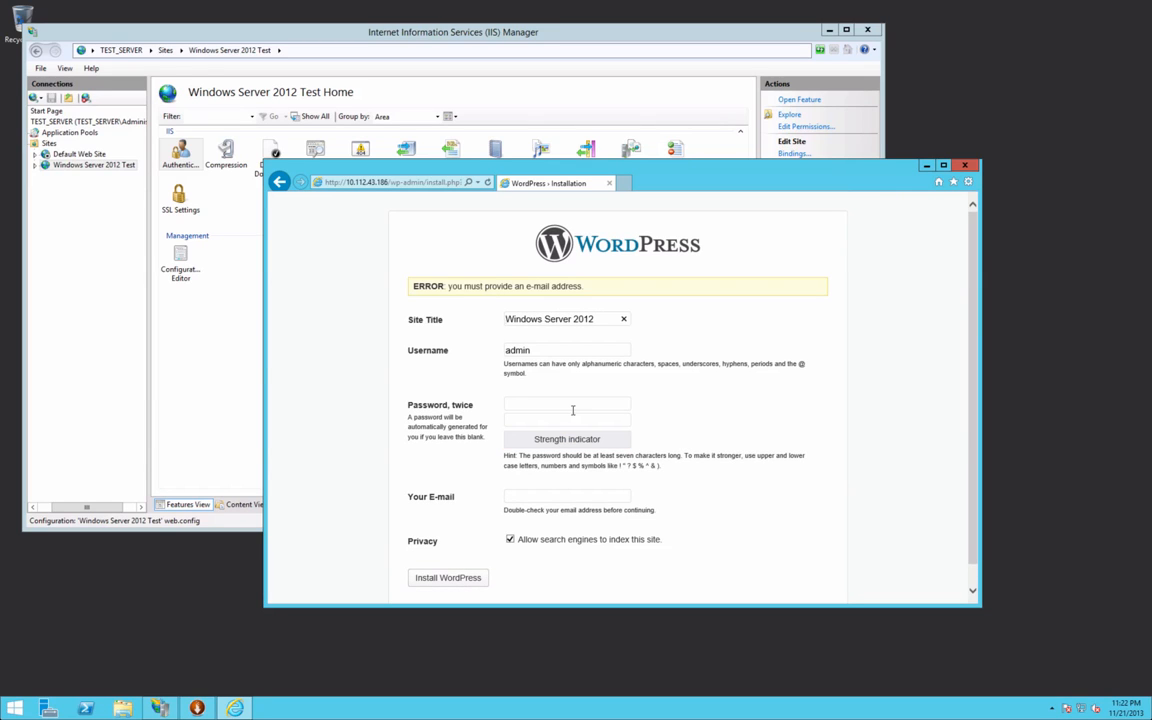
type("P@ssw0rd")
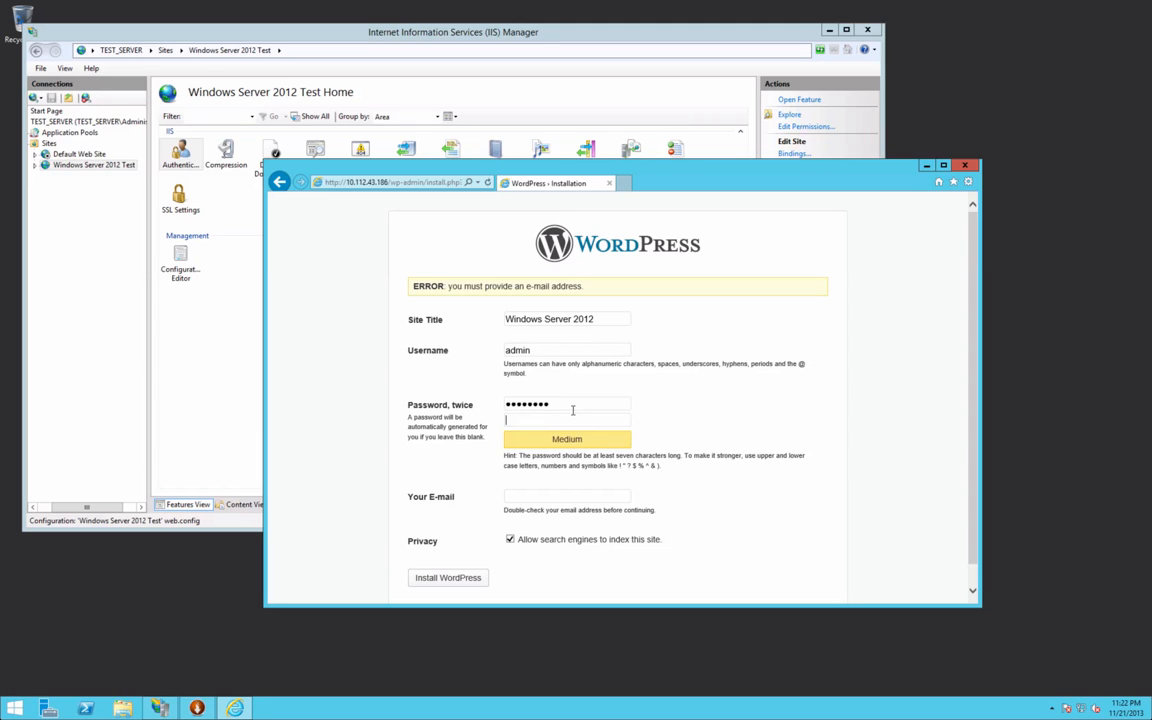
key("Tab")
type("P@ssw0rd")
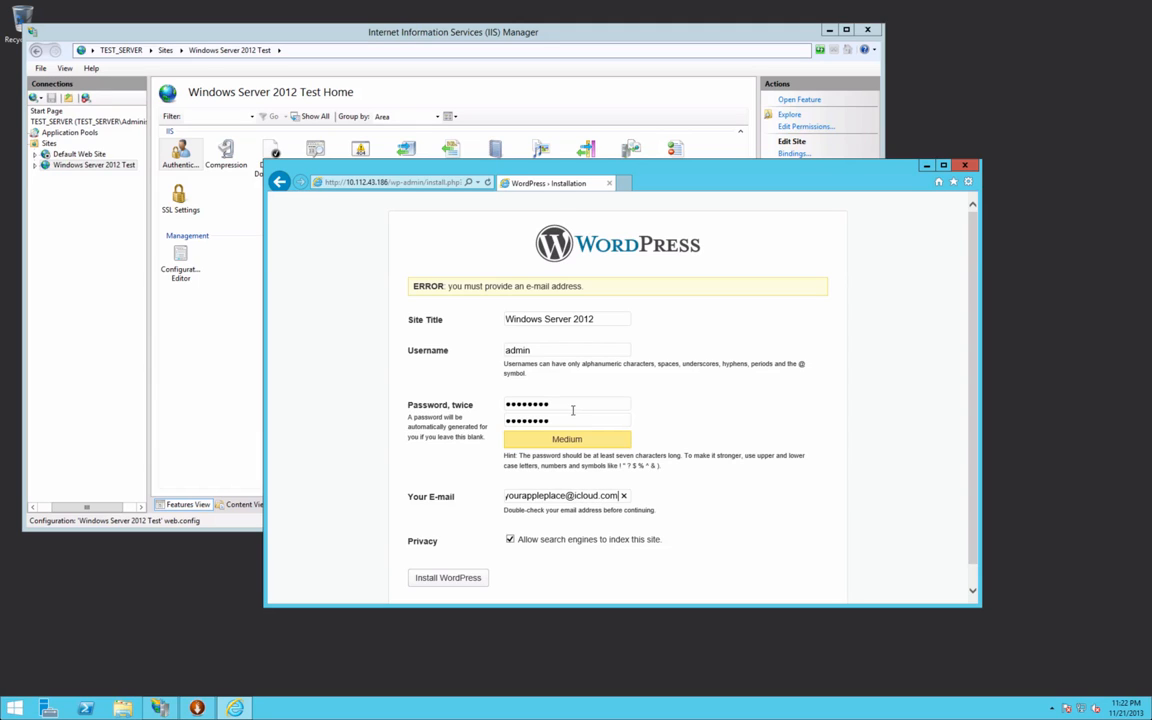
Step: Fill in the admin e-mail address, submit Install WordPress again, and maximize the browser
left_click(452, 577)
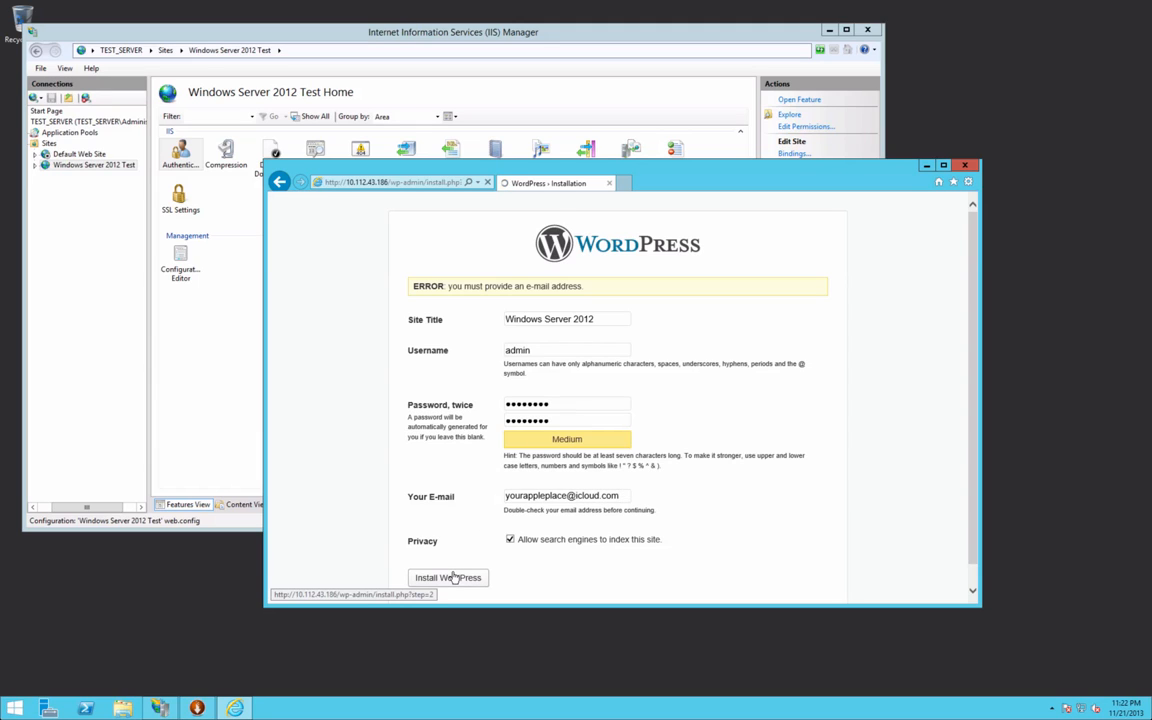
left_click(943, 166)
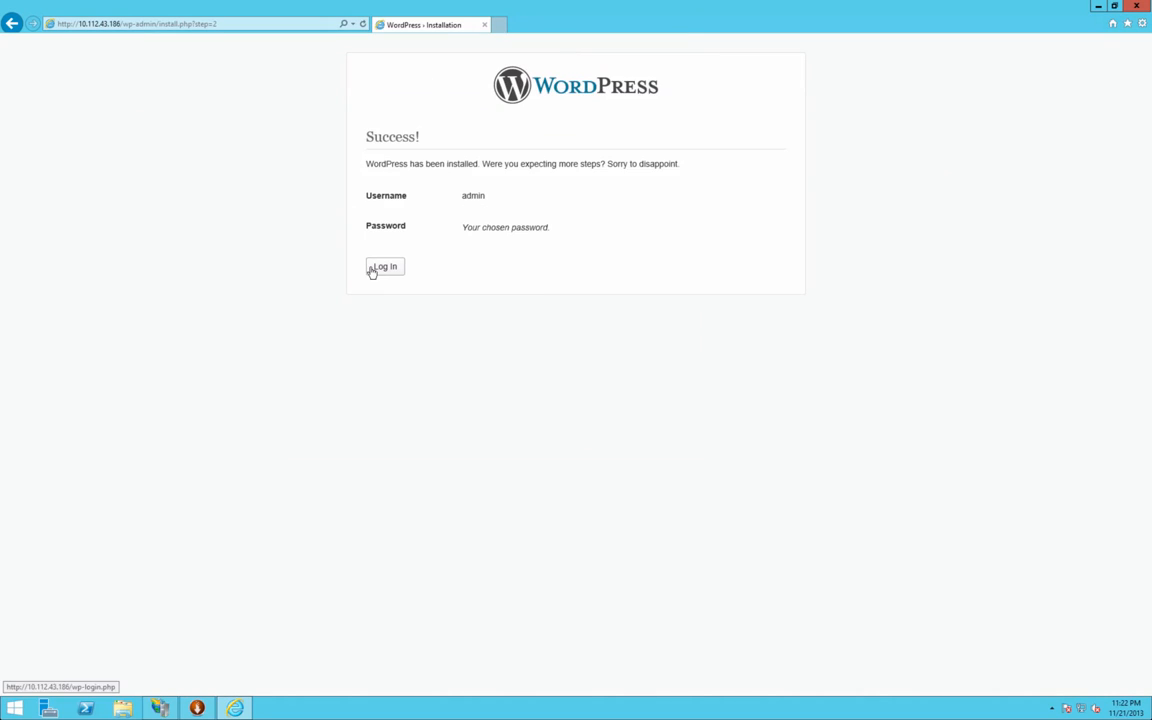
Step: Go to the WordPress login page, follow Back to Windows Server 2012, and reload the home page
left_click(372, 271)
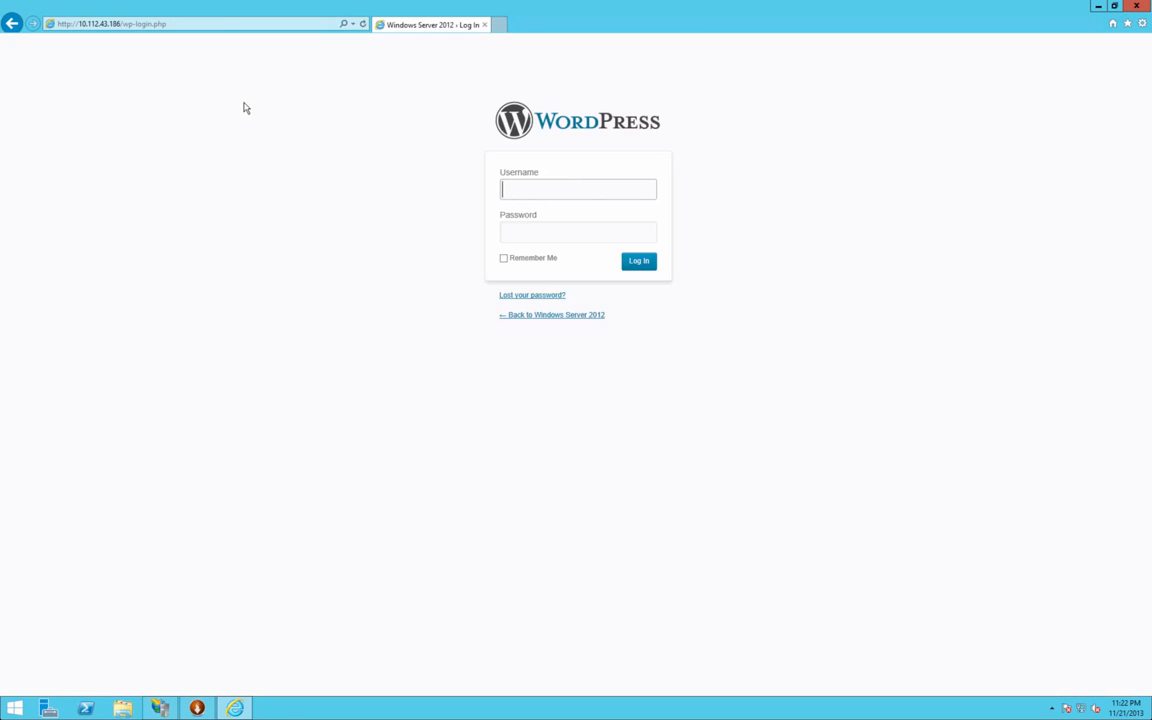
left_click(540, 315)
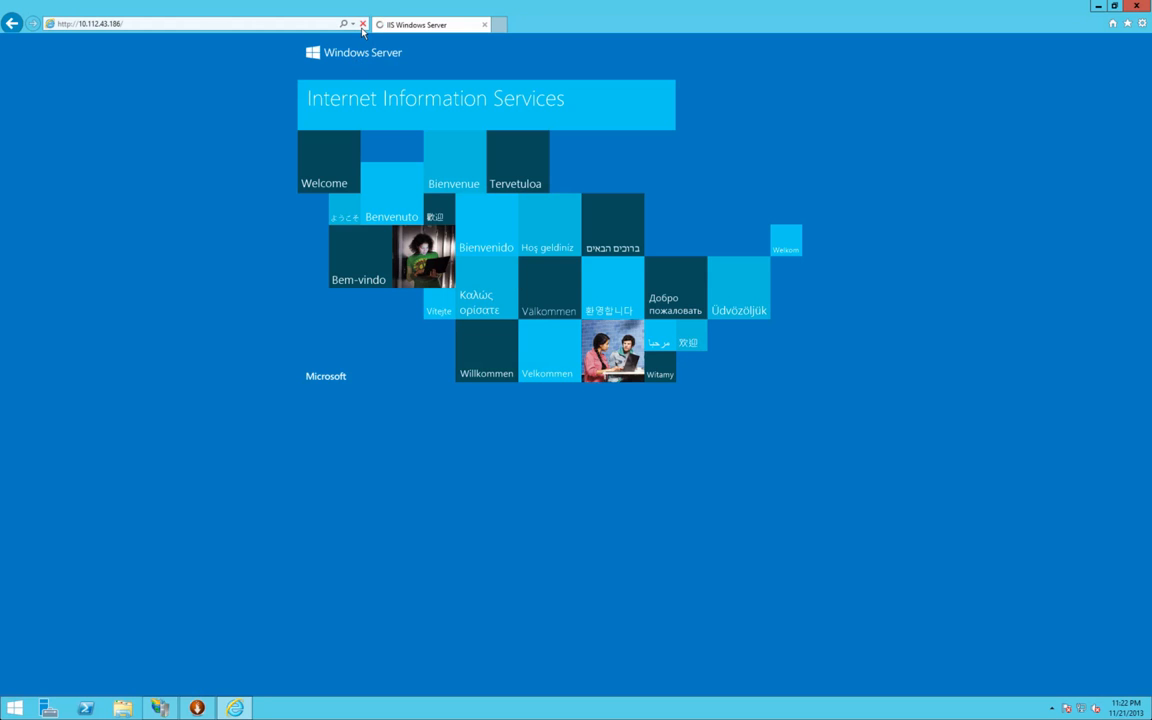
left_click(362, 24)
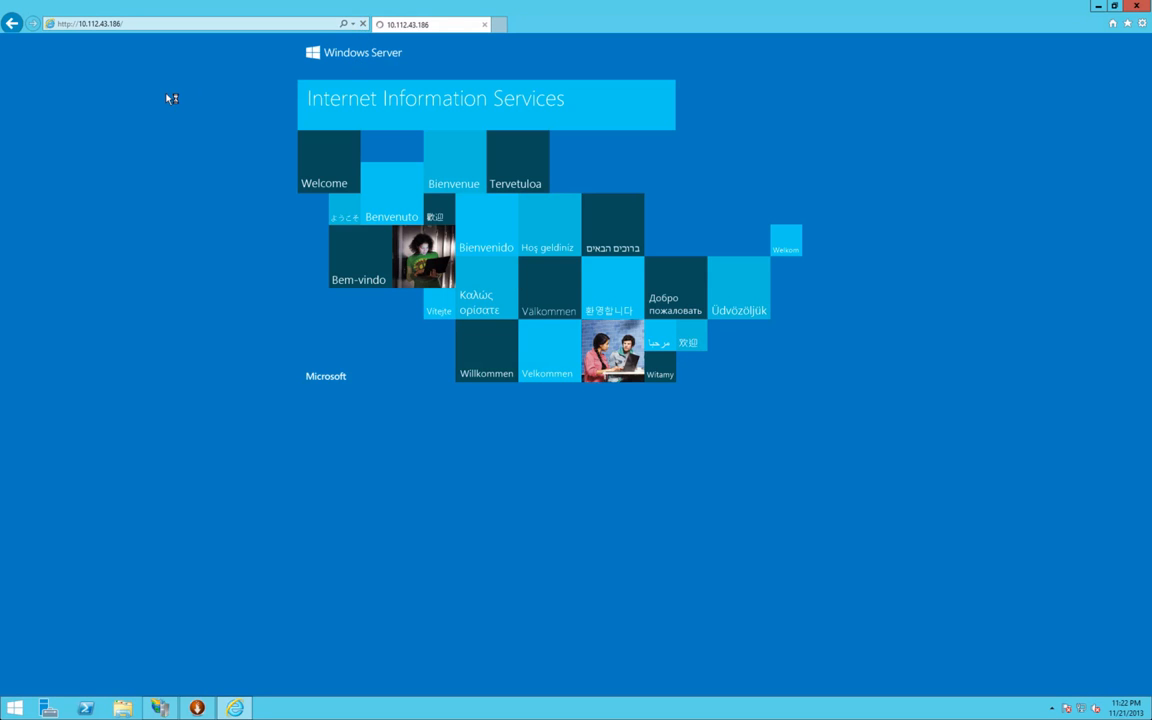